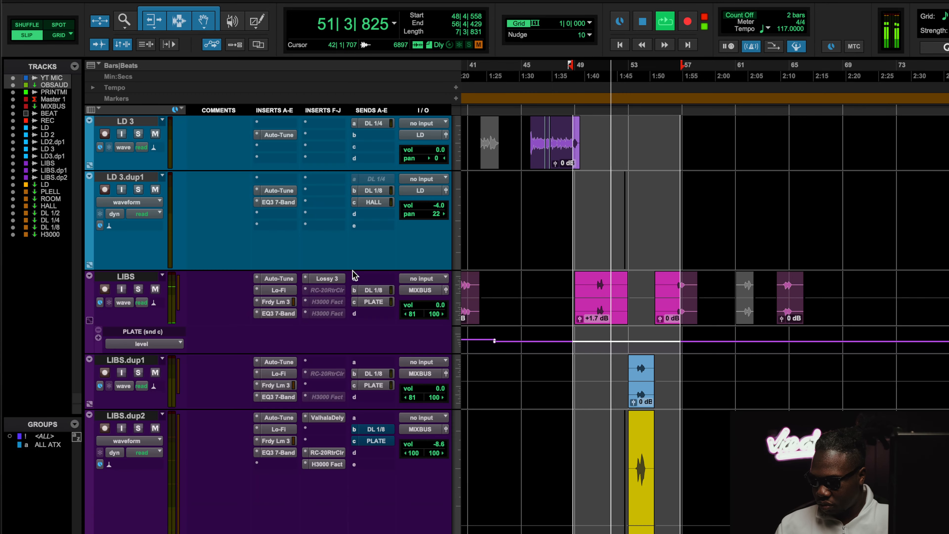
# Look over the LD and LIBS tracks during playback and restart playback from about bar 56.
pyautogui.scroll(-3, 502, 434)
pyautogui.scroll(5, 502, 435)
pyautogui.scroll(-1, 502, 434)
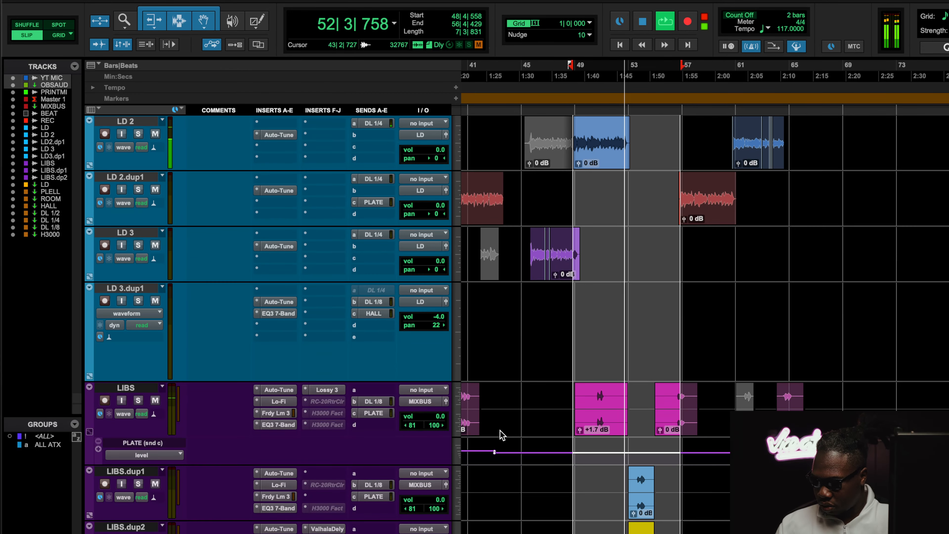
pyautogui.scroll(-5, 501, 435)
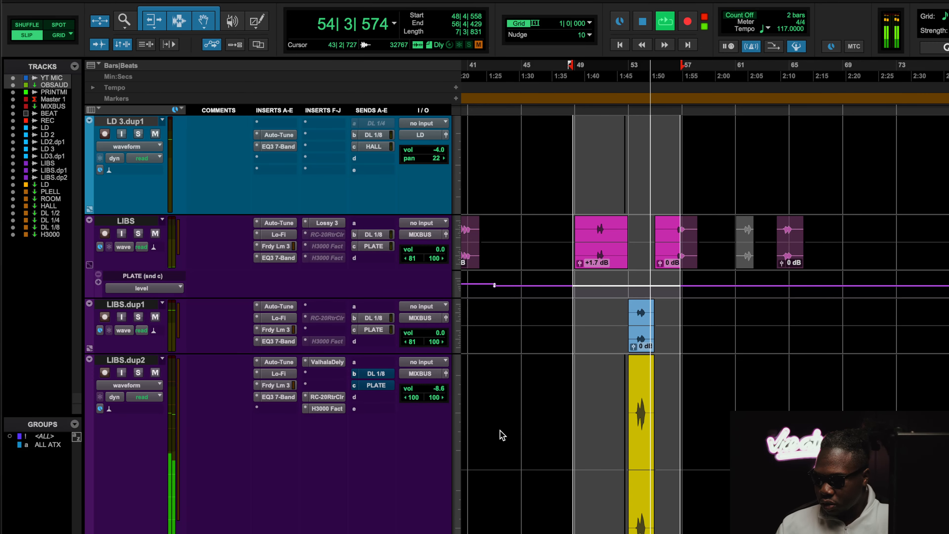
pyautogui.click(677, 68)
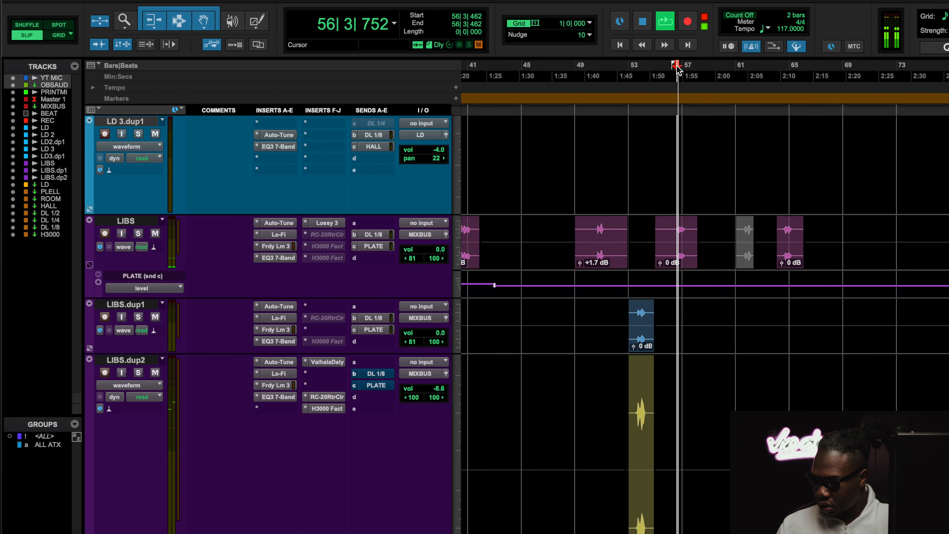
# Listen to the passage after bar 56 while reviewing the LD and LIBS vocal tracks, and stop playback.
pyautogui.scroll(5, 652, 306)
pyautogui.scroll(-2, 652, 305)
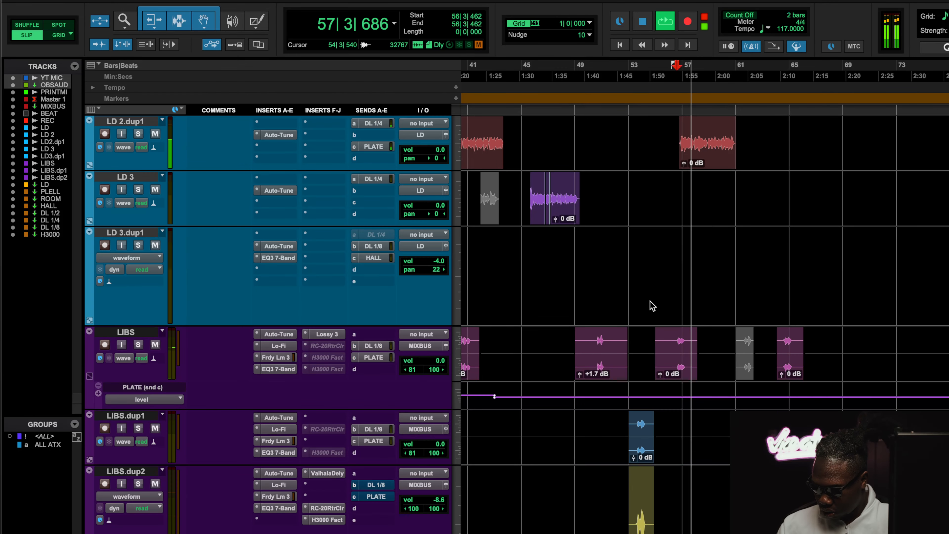
pyautogui.scroll(4, 652, 306)
pyautogui.scroll(-3, 652, 305)
pyautogui.scroll(-2, 652, 305)
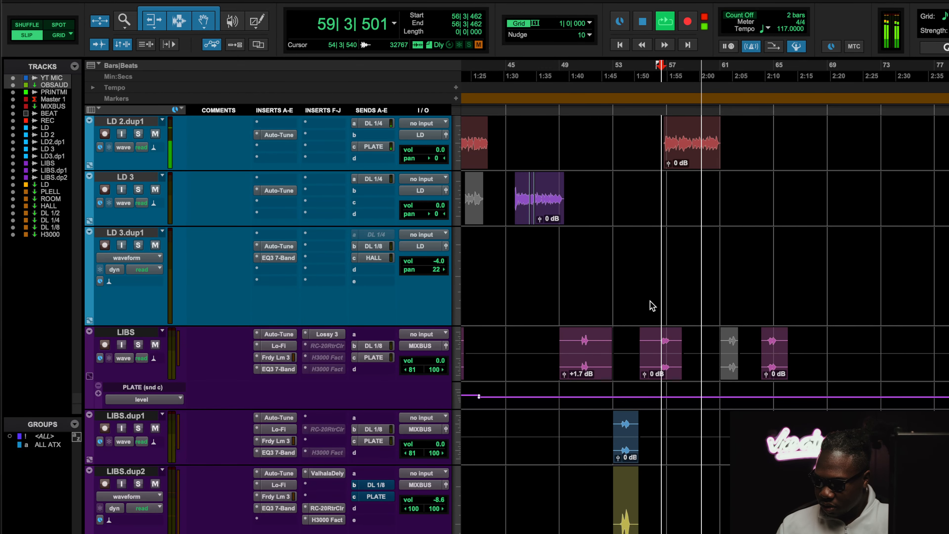
pyautogui.scroll(-4, 652, 306)
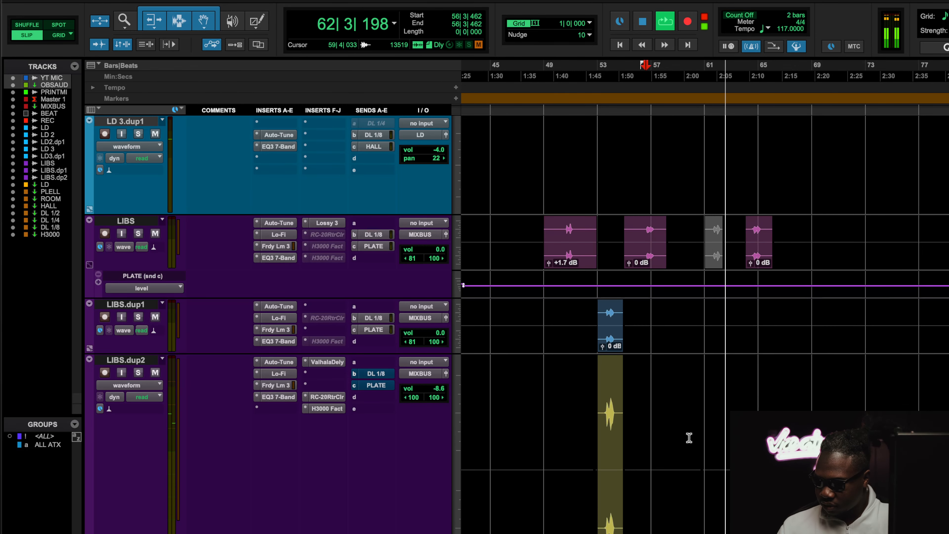
pyautogui.press('space')
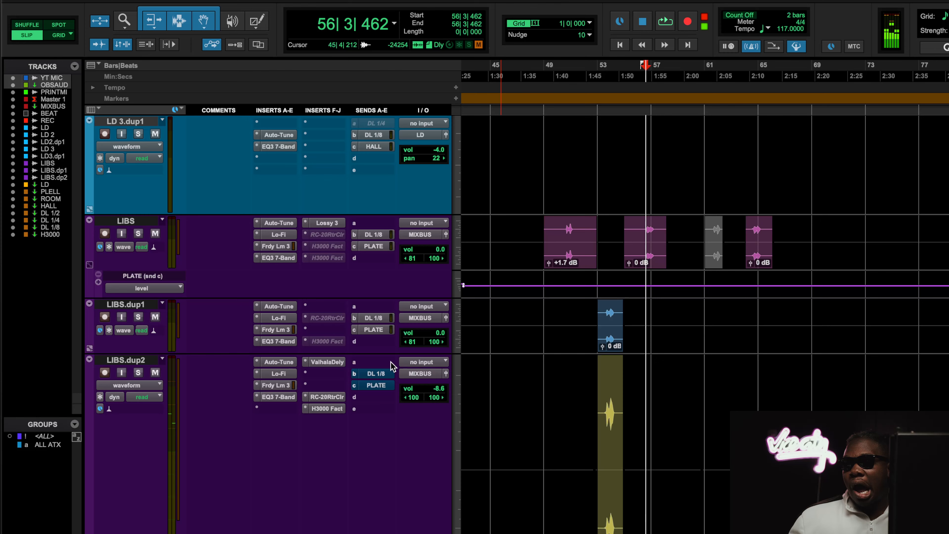
# Inspect the H3000 Factory insert on LIBS.dup2, including its preset categories, and close the plug-in without changing the preset.
pyautogui.click(325, 409)
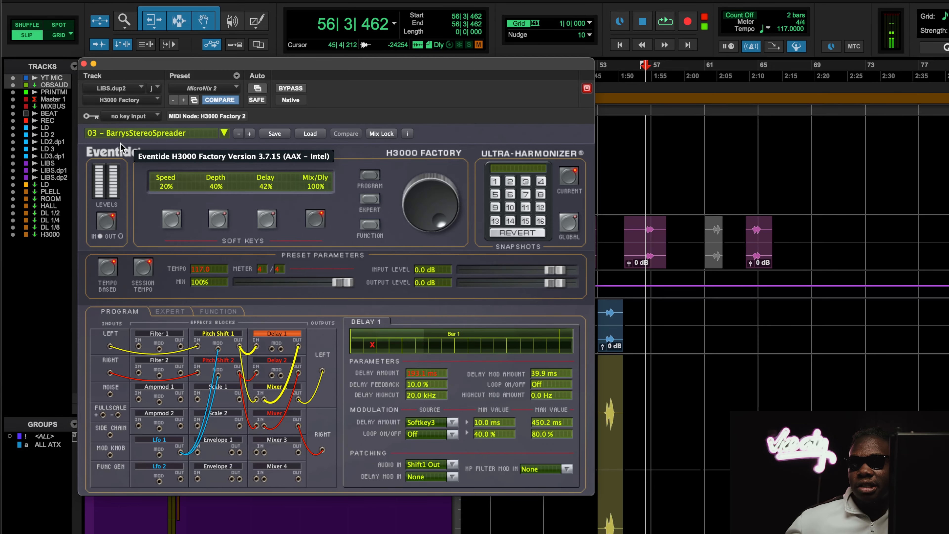
pyautogui.click(130, 133)
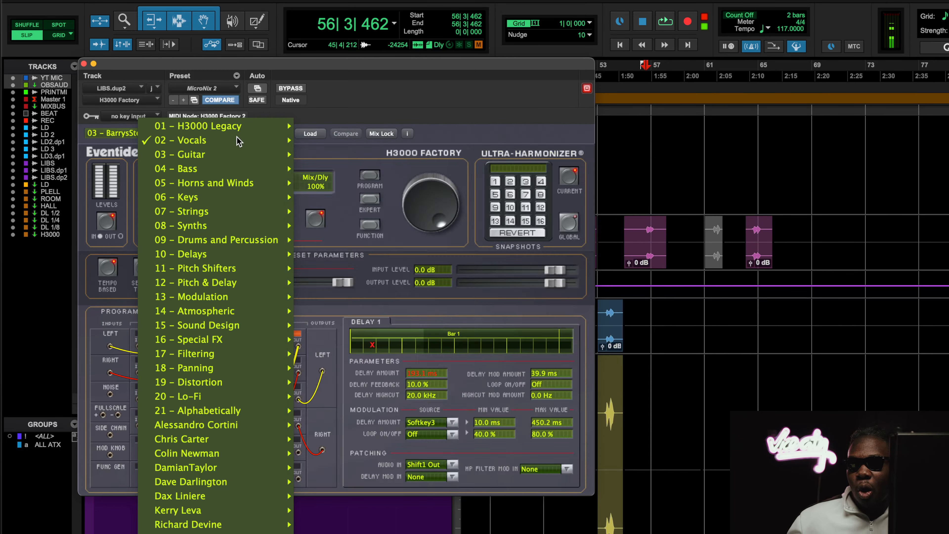
pyautogui.moveTo(248, 182)
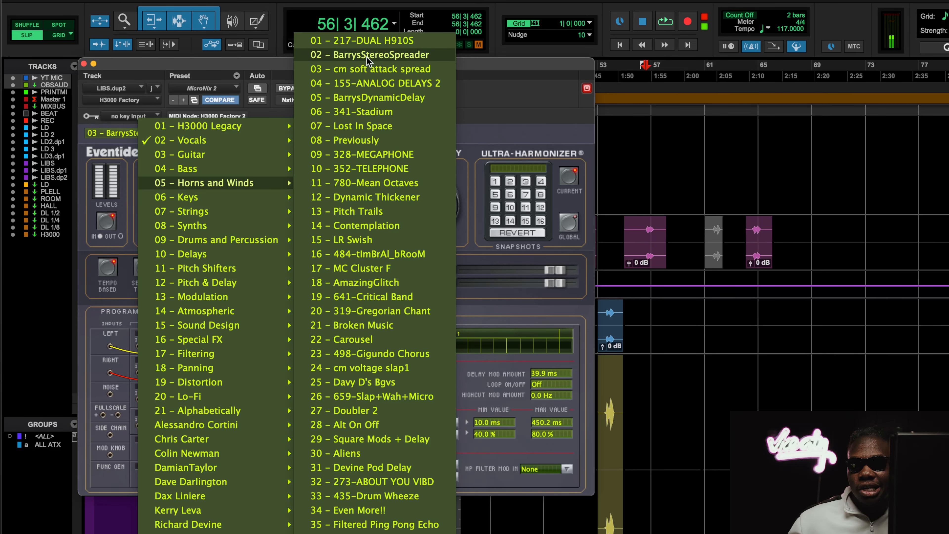
pyautogui.click(230, 62)
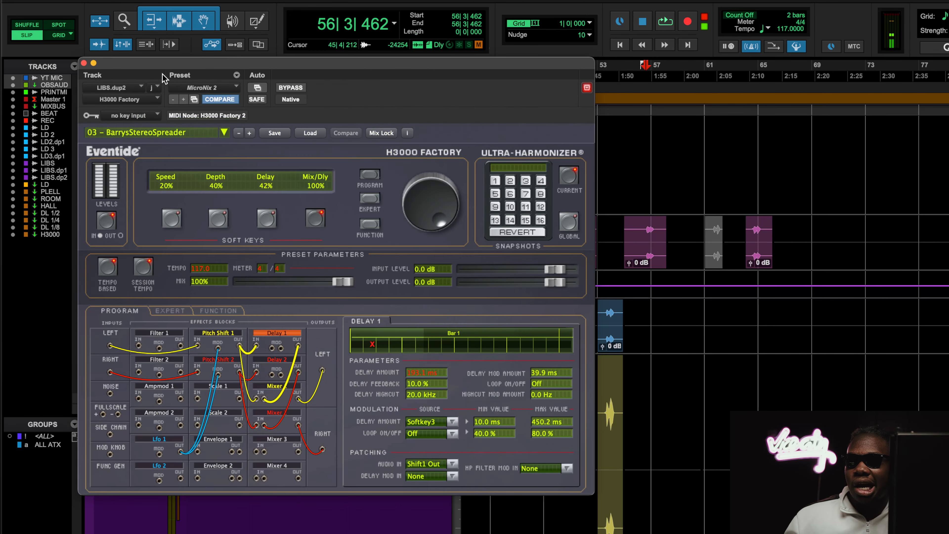
pyautogui.click(84, 63)
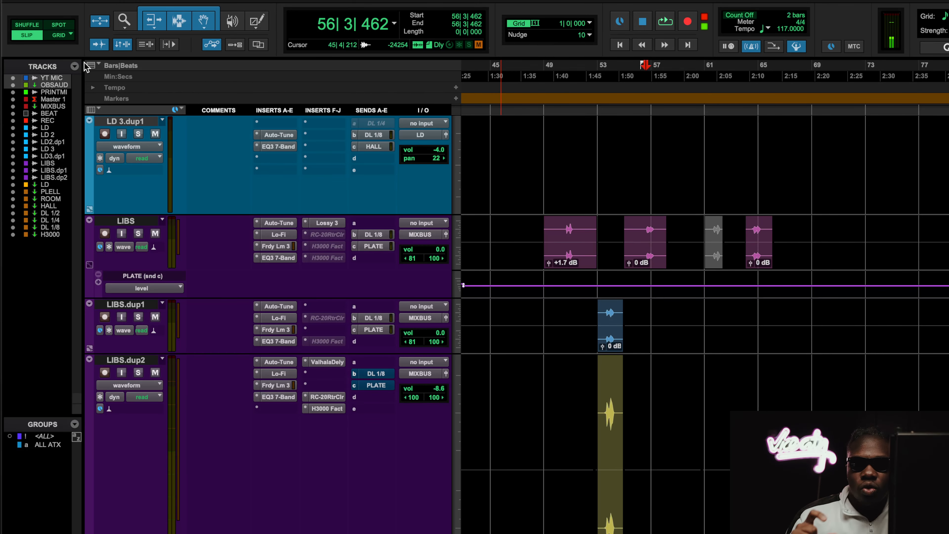
# Inspect the Auto-Tune Realtime Advanced settings on the LD 2.dup1 track and close the plug-in.
pyautogui.scroll(5, 254, 301)
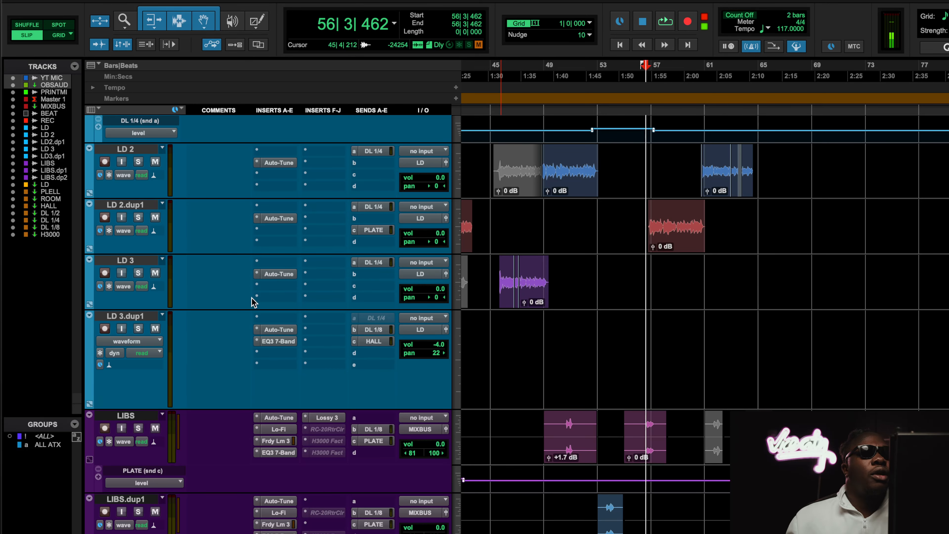
pyautogui.click(277, 218)
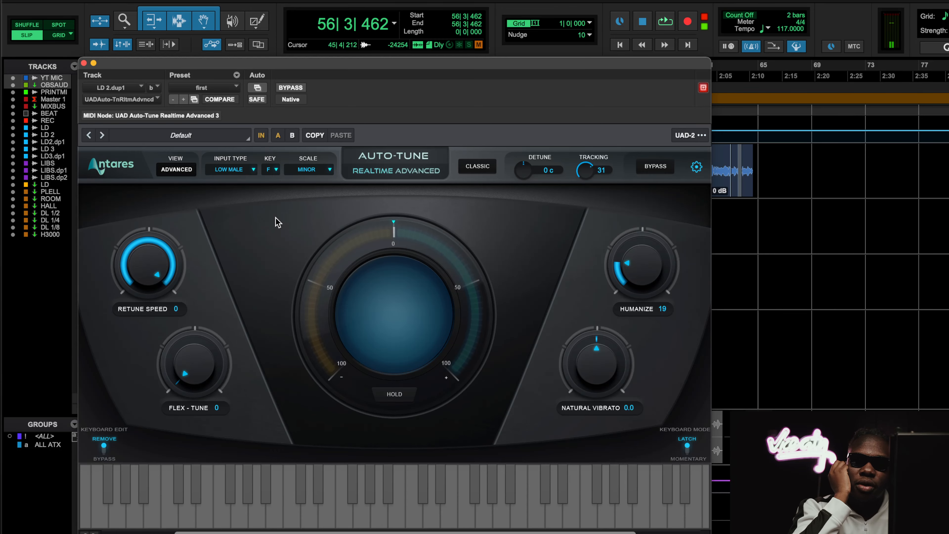
pyautogui.click(84, 63)
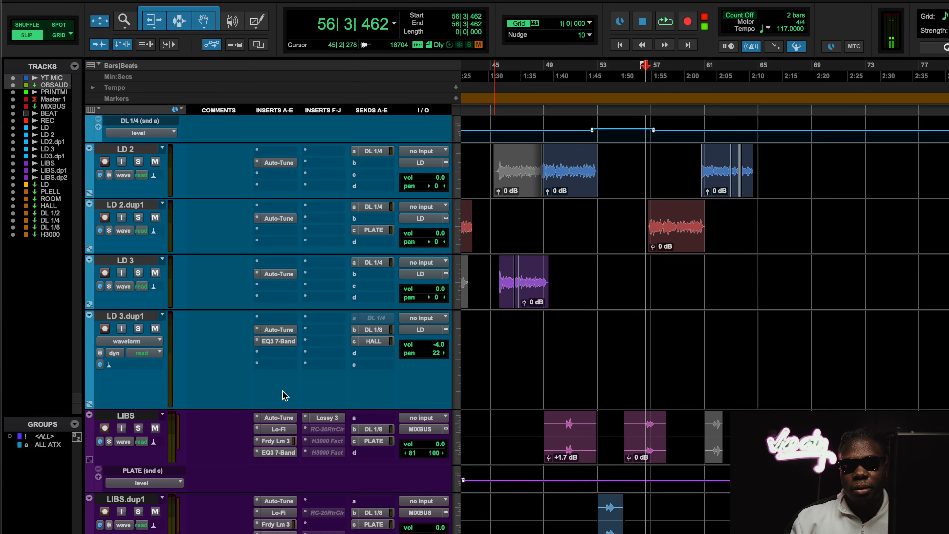
# Locate the H3000 aux track below the LD bus and check its H3000 Factory insert.
pyautogui.scroll(-5, 303, 413)
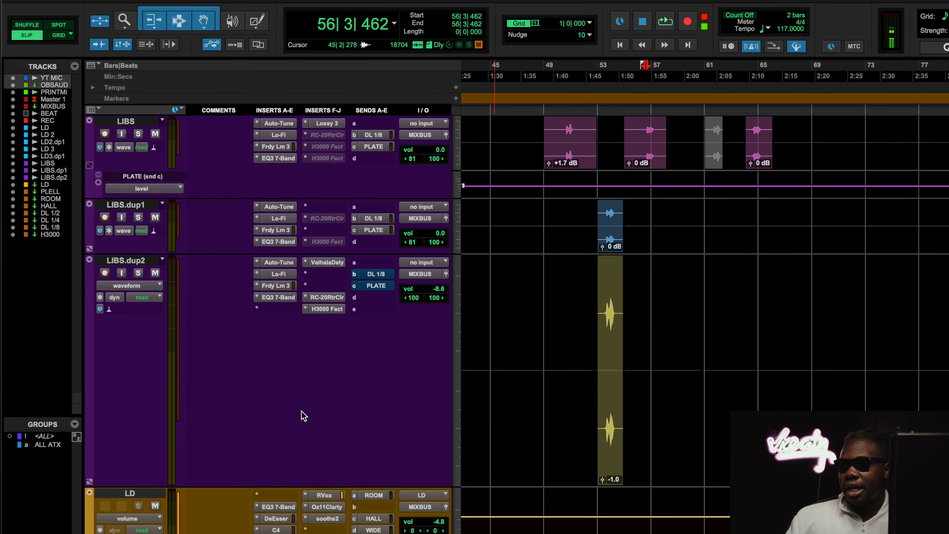
pyautogui.scroll(-2, 303, 415)
pyautogui.scroll(4, 303, 415)
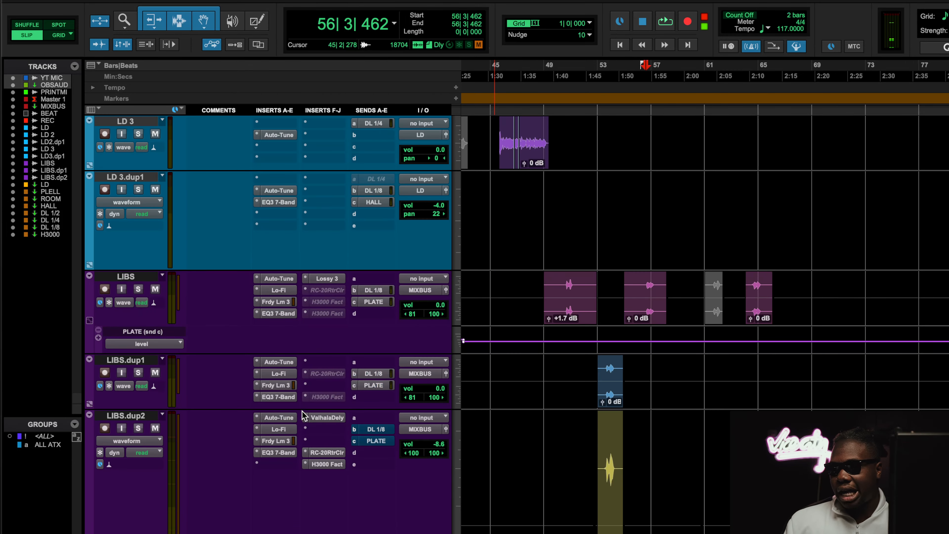
pyautogui.scroll(-5, 355, 398)
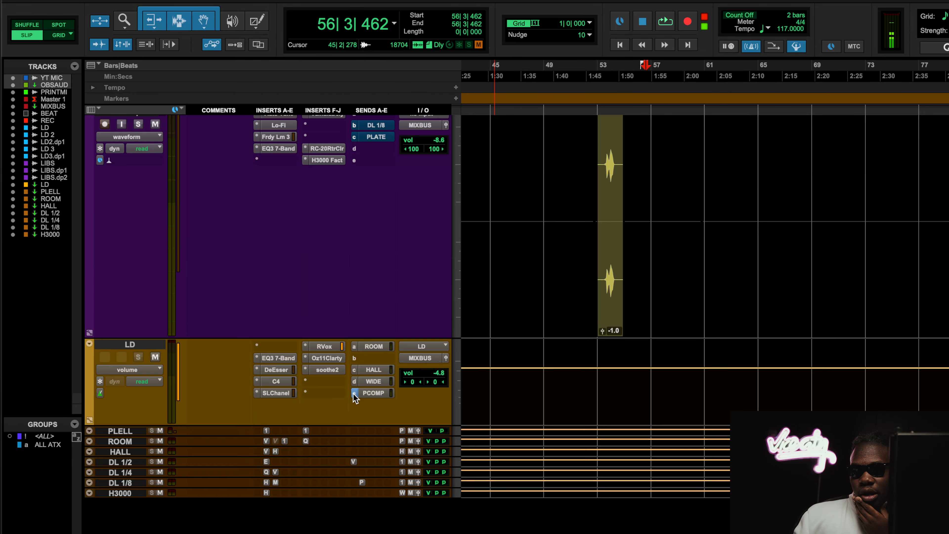
pyautogui.click(266, 492)
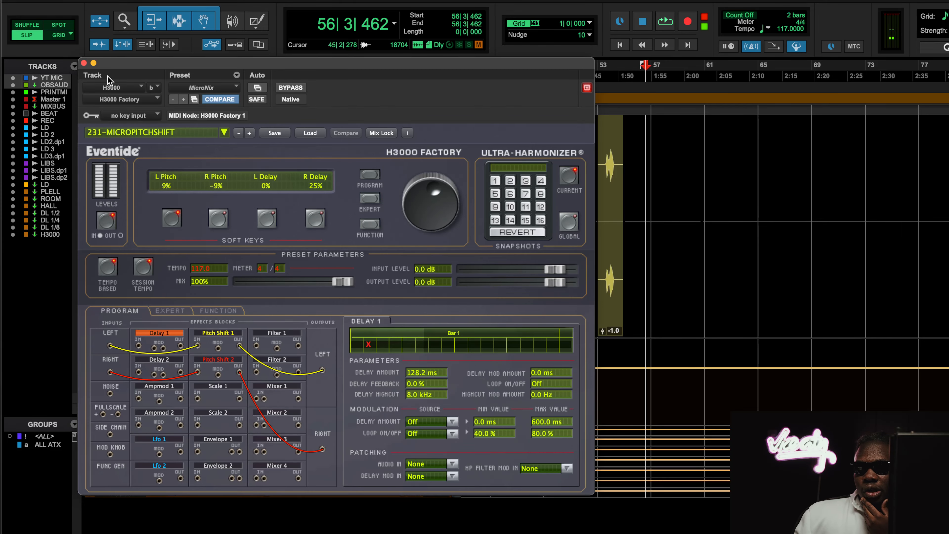
pyautogui.click(83, 63)
# Check the WIDE send on the LD bus and enlarge the H3000 aux track to show its inserts and routing.
pyautogui.scroll(15, 291, 230)
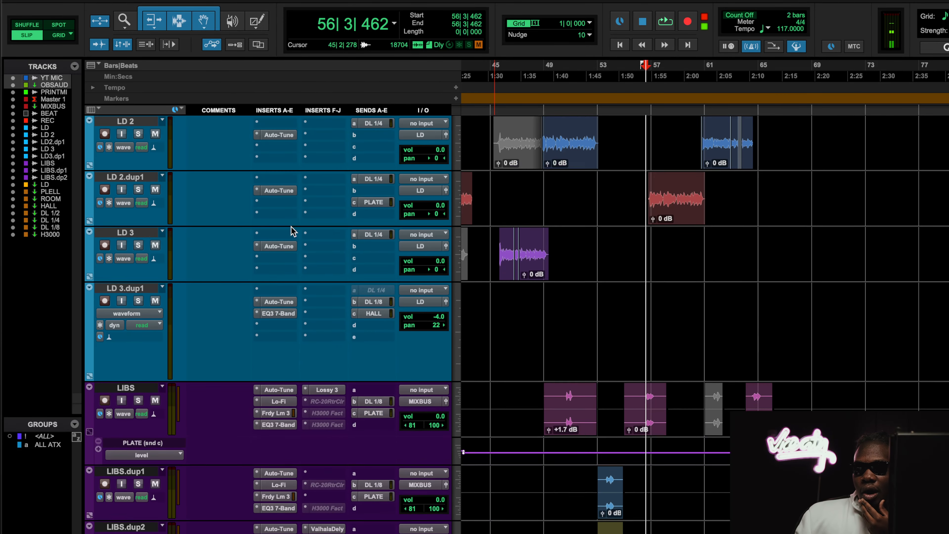
pyautogui.scroll(-15, 292, 229)
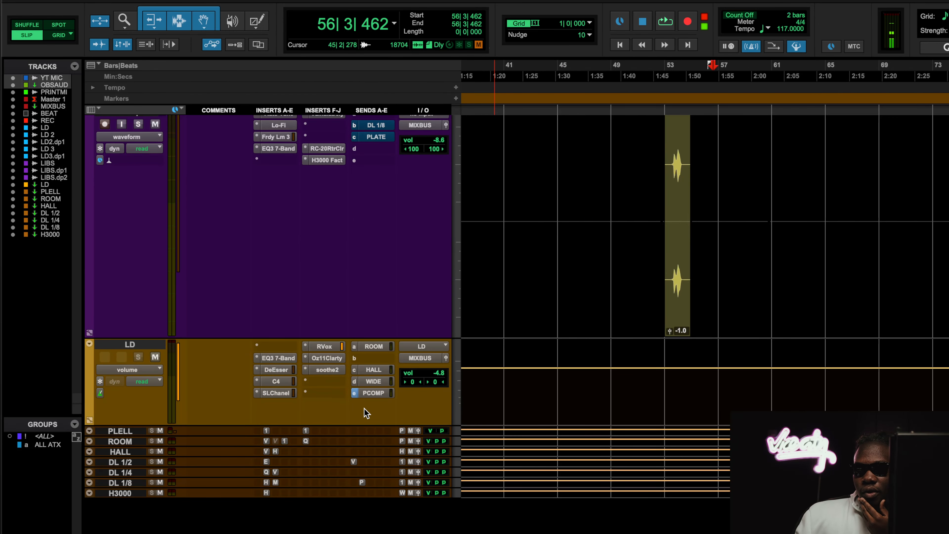
pyautogui.click(375, 381)
pyautogui.click(376, 380)
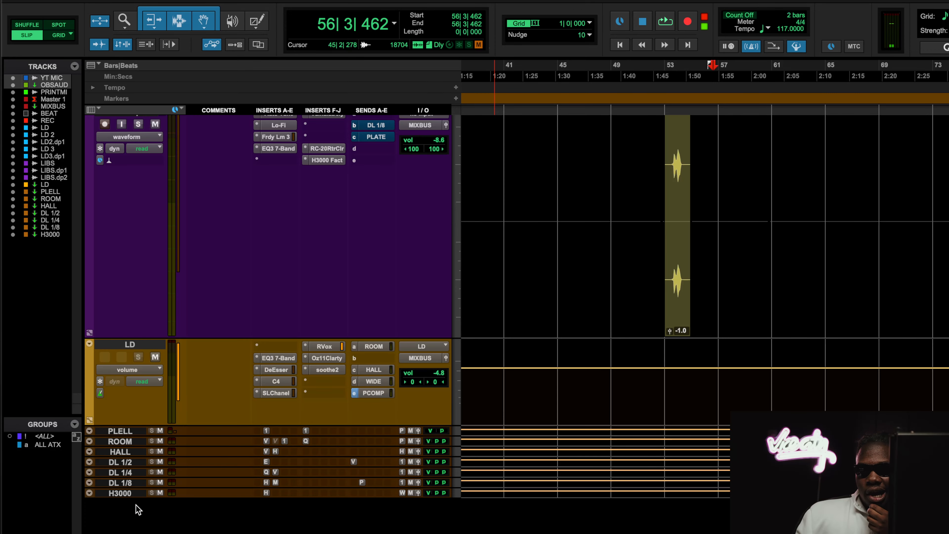
pyautogui.moveTo(132, 497); pyautogui.dragTo(132, 531)
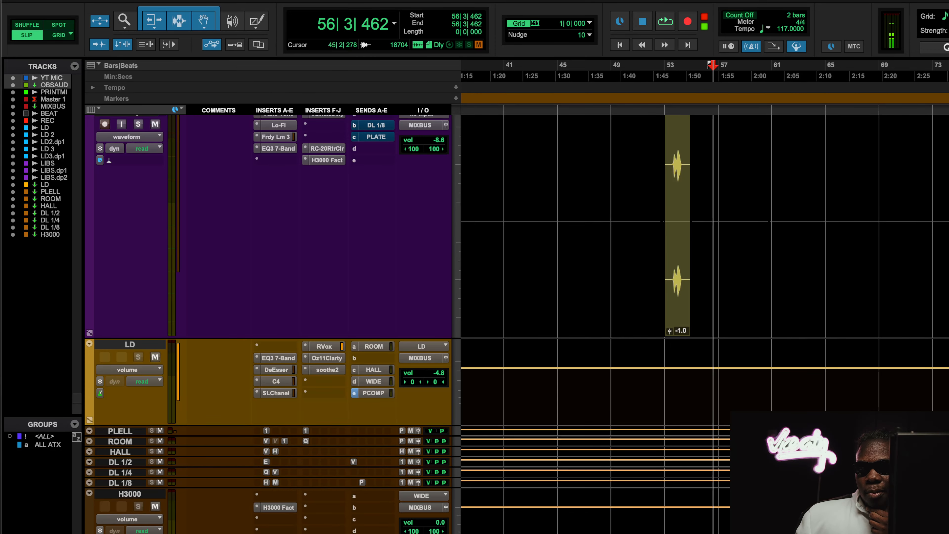
# Inspect the 231-MICROPITCHSHIFT preset and the preset categories in the H3000 aux track's plug-in, and close it.
pyautogui.click(295, 507)
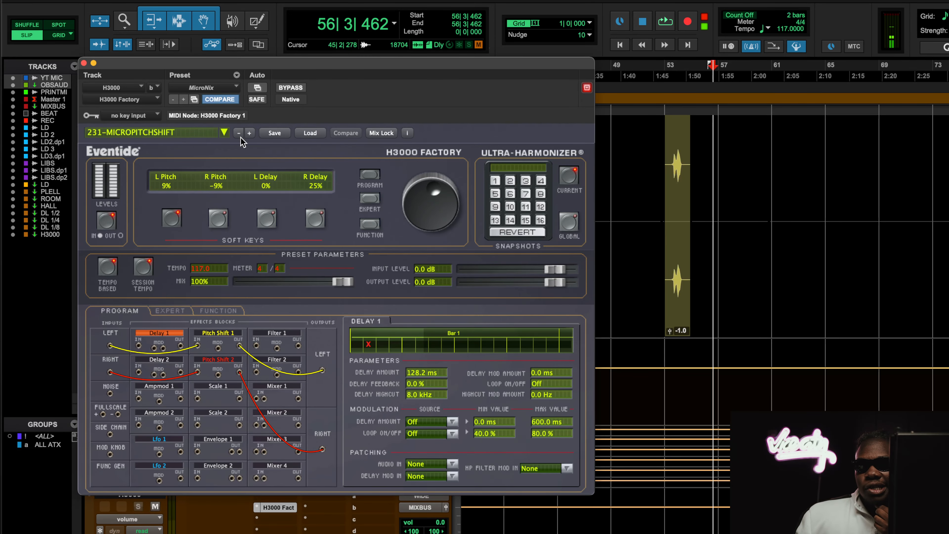
pyautogui.click(173, 134)
pyautogui.moveTo(221, 126)
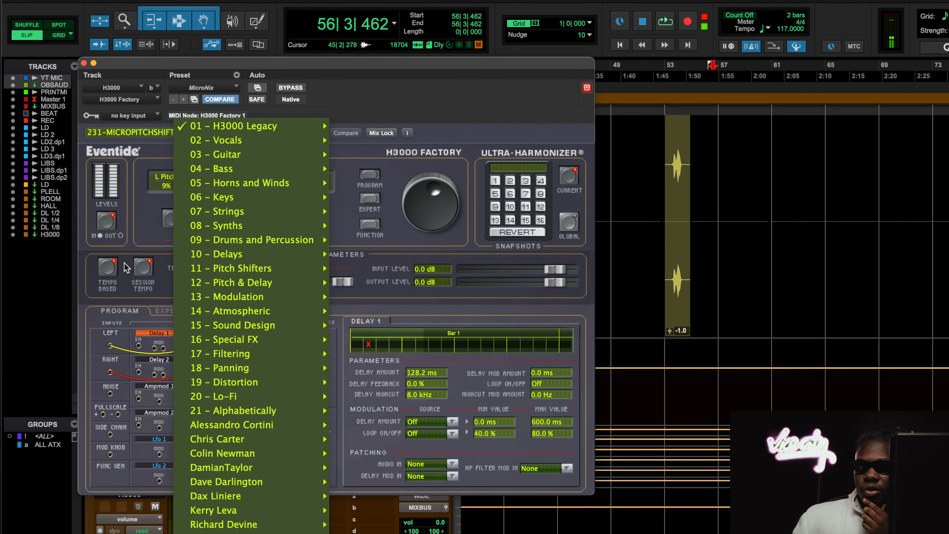
pyautogui.click(145, 236)
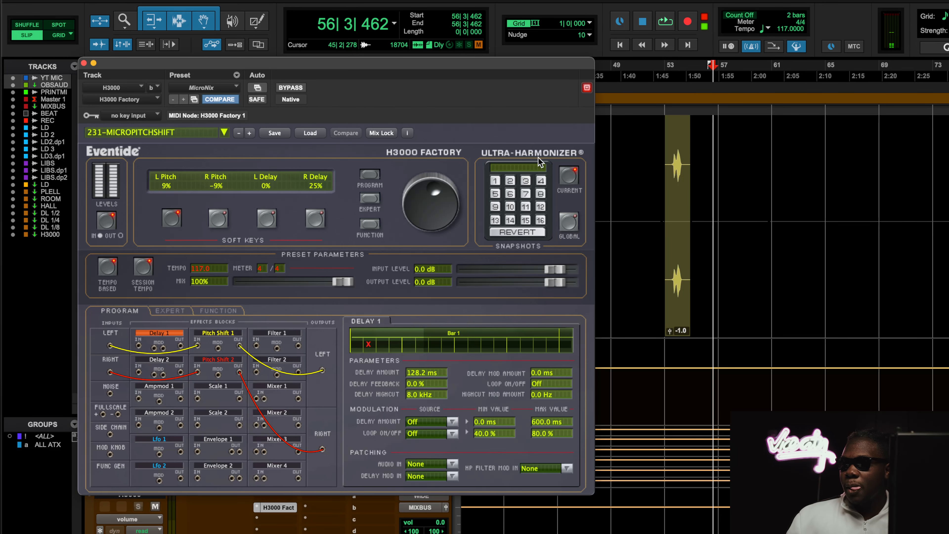
pyautogui.click(83, 62)
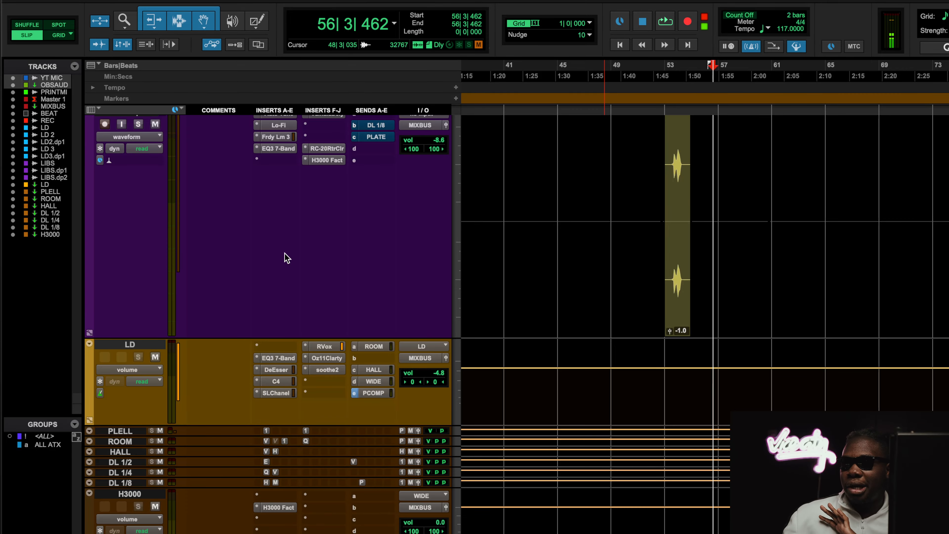
# Start playback from bar 56 and set the LD bus's WIDE send level to -16.1 dB.
pyautogui.scroll(10, 284, 256)
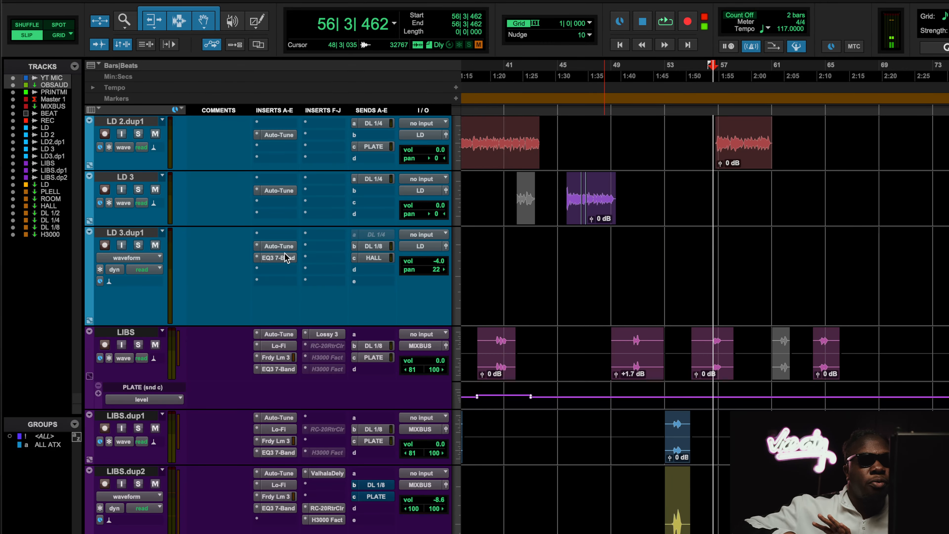
pyautogui.scroll(10, 285, 258)
pyautogui.scroll(-20, 286, 257)
pyautogui.hscroll(-2, 286, 257)
pyautogui.press('space')
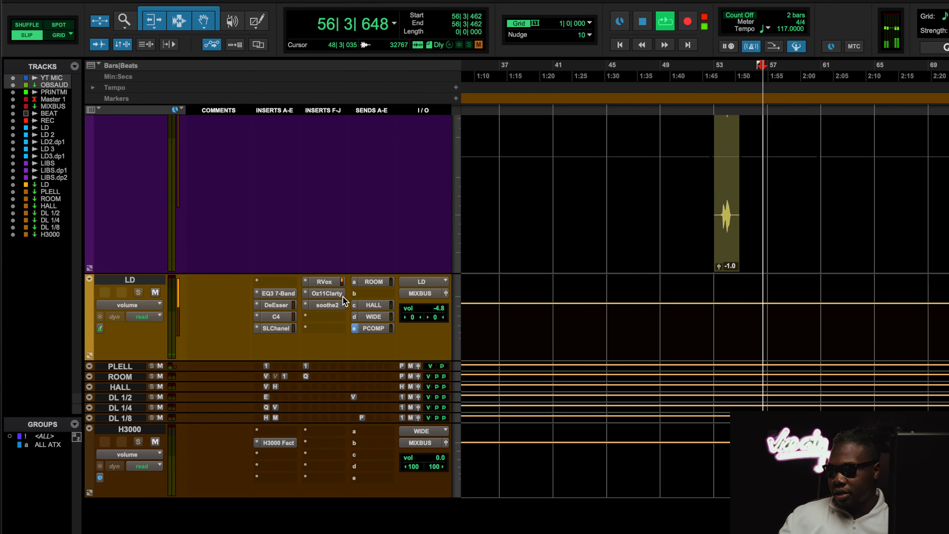
pyautogui.click(380, 317)
pyautogui.moveTo(482, 216)
pyautogui.mouseDown()
pyautogui.moveTo(484, 181)
pyautogui.moveTo(487, 214)
pyautogui.mouseUp()
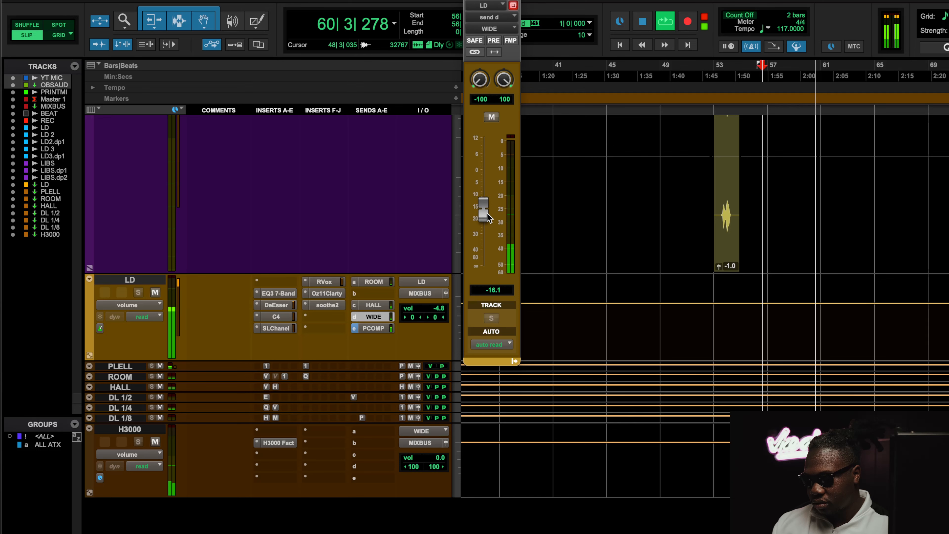
# Compare the lead vocal with the WIDE send muted and unmuted, both here and from bar 33, where LD 2.dup1 starts.
pyautogui.click(491, 117)
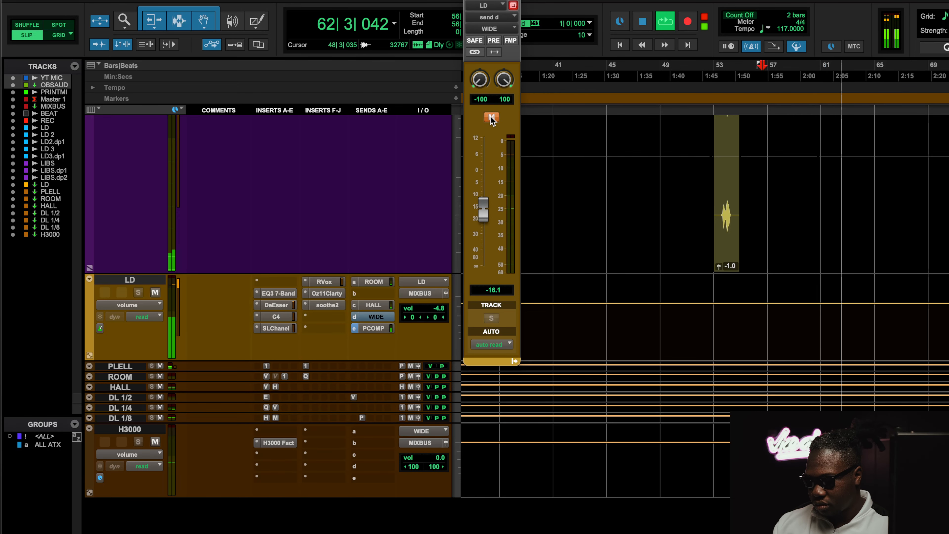
pyautogui.click(491, 117)
pyautogui.scroll(10, 558, 150)
pyautogui.hscroll(-3, 558, 150)
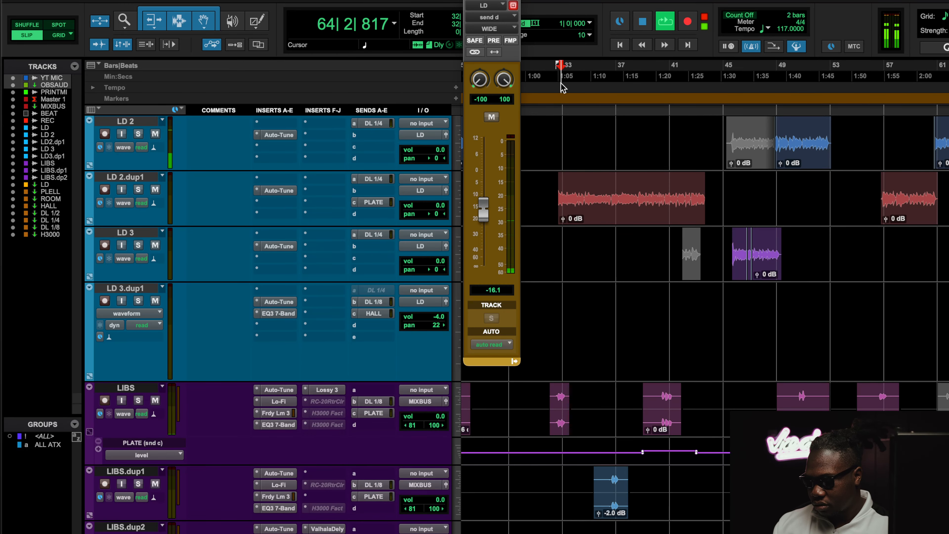
pyautogui.click(557, 72)
pyautogui.click(491, 117)
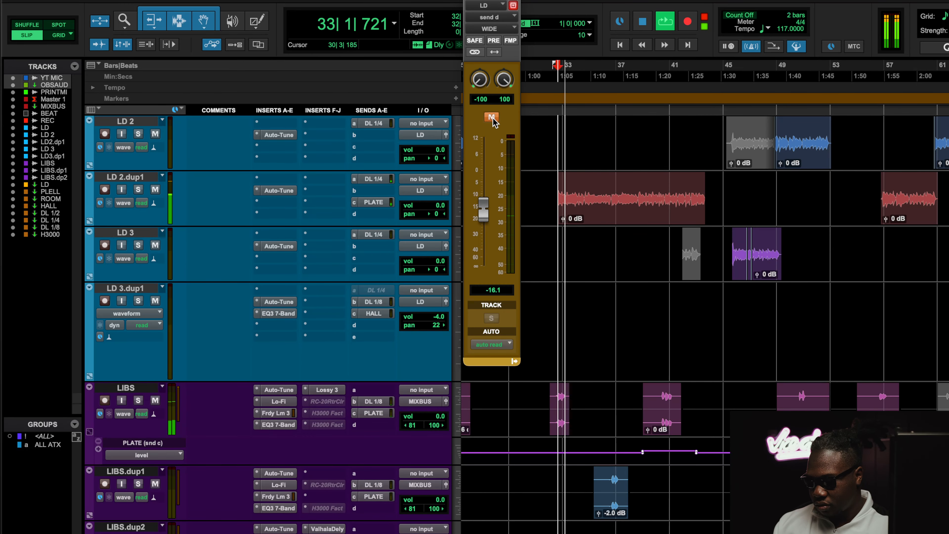
pyautogui.click(492, 117)
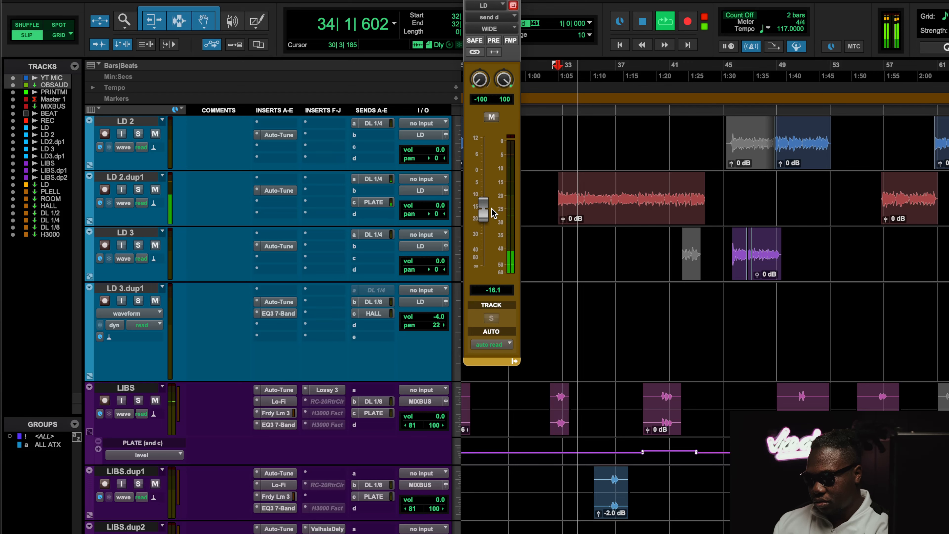
# Fine-tune the LD bus's WIDE send level to -12.3 dB, comparing the vocal with the send muted and unmuted, and stop playback.
pyautogui.moveTo(483, 211)
pyautogui.mouseDown()
pyautogui.moveTo(484, 174)
pyautogui.moveTo(488, 204)
pyautogui.mouseUp()
pyautogui.click(491, 117)
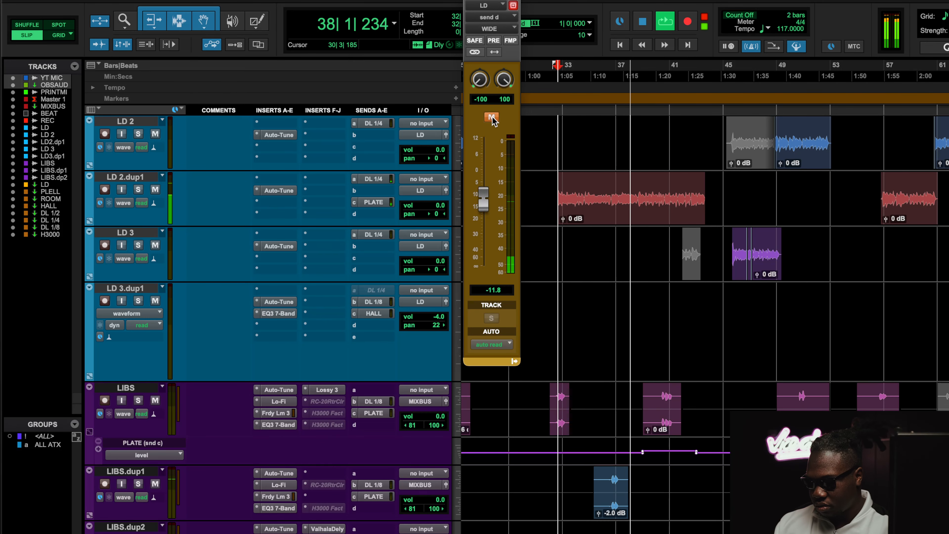
pyautogui.click(491, 117)
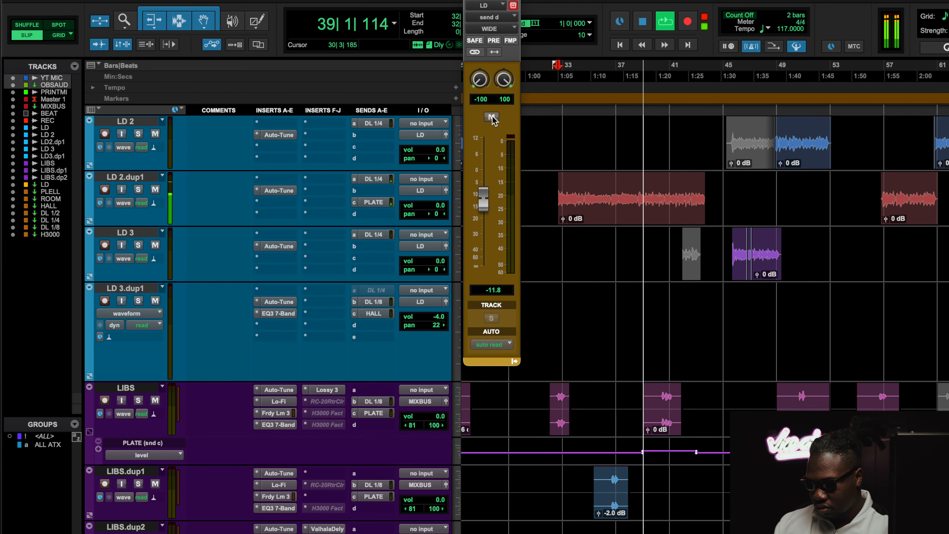
pyautogui.scroll(-1, 349, 322)
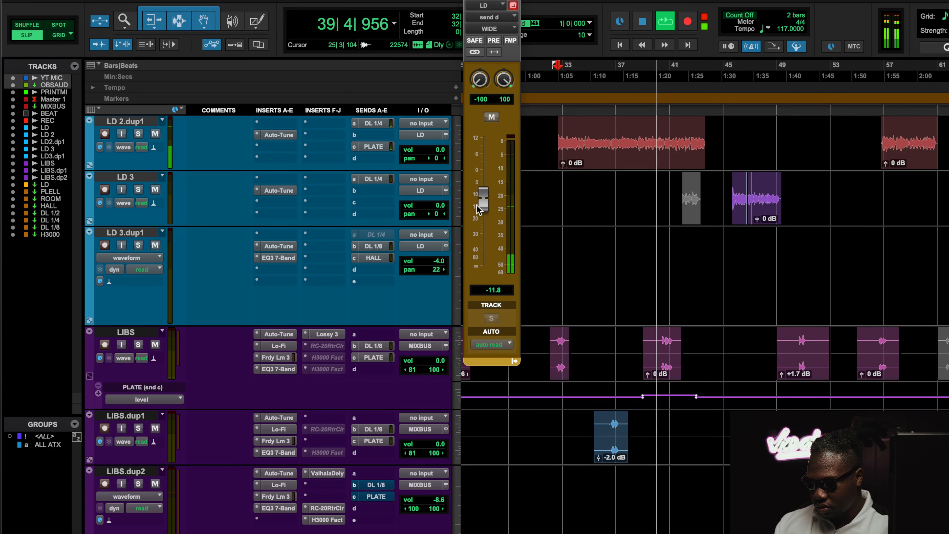
pyautogui.moveTo(479, 208); pyautogui.dragTo(480, 211)
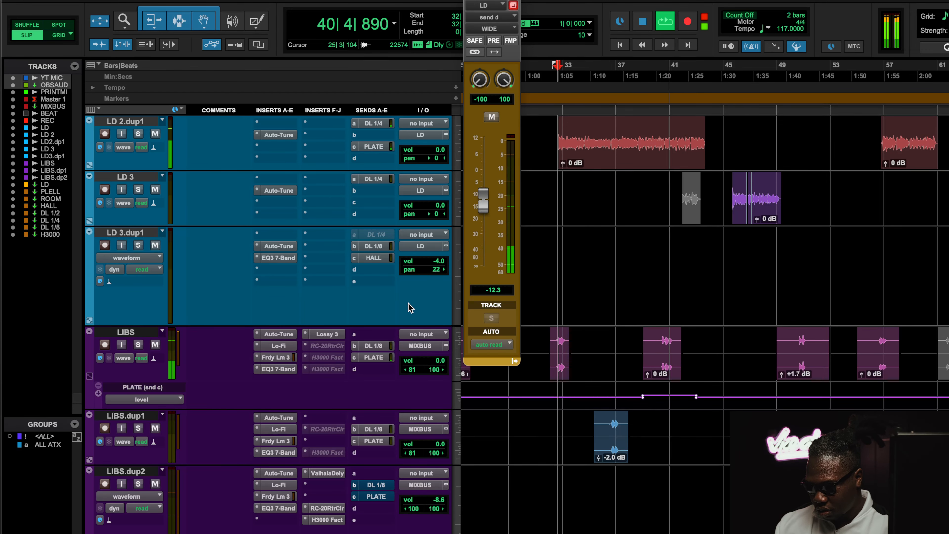
pyautogui.scroll(-6, 410, 307)
pyautogui.scroll(2, 413, 303)
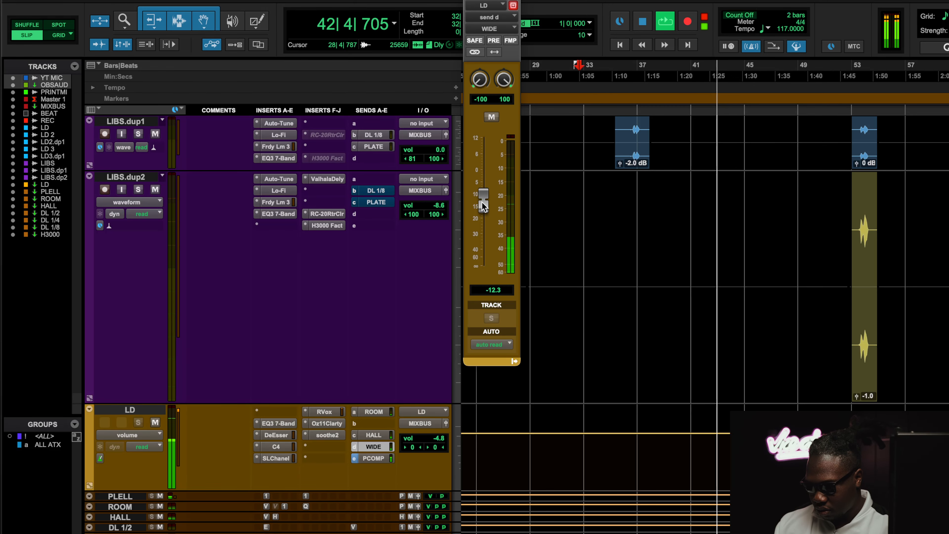
pyautogui.press('space')
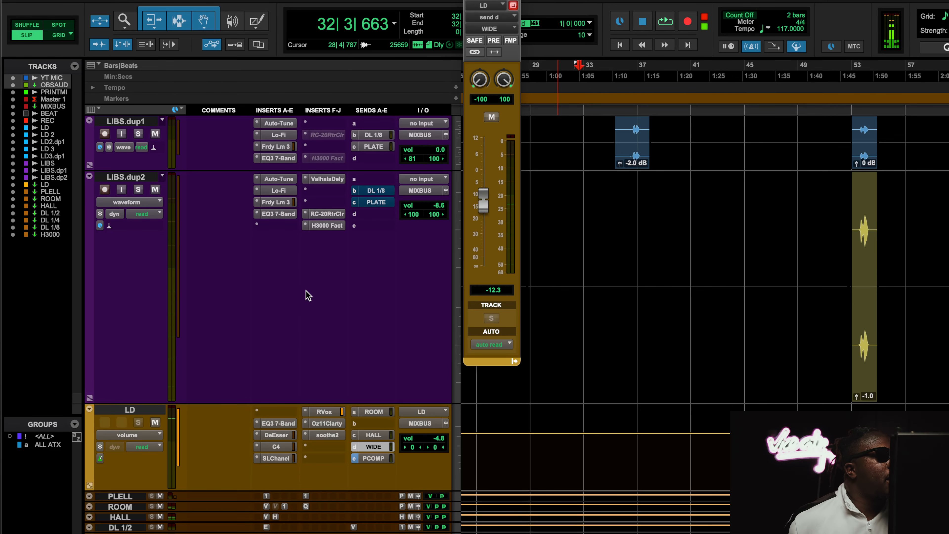
# Open the H3000 aux track's plug-in and try the MicroNix 3+ and MicroNix 6+ presets.
pyautogui.scroll(-4, 309, 363)
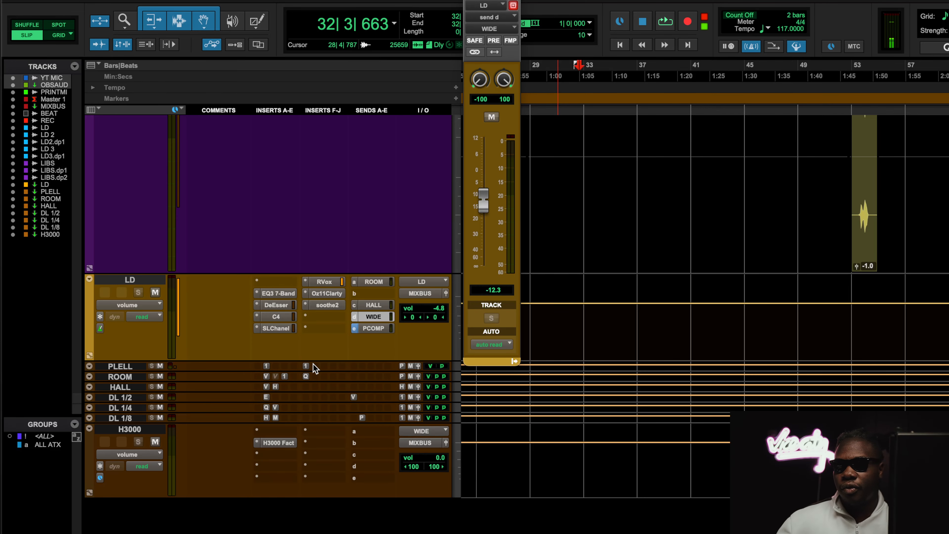
pyautogui.click(267, 445)
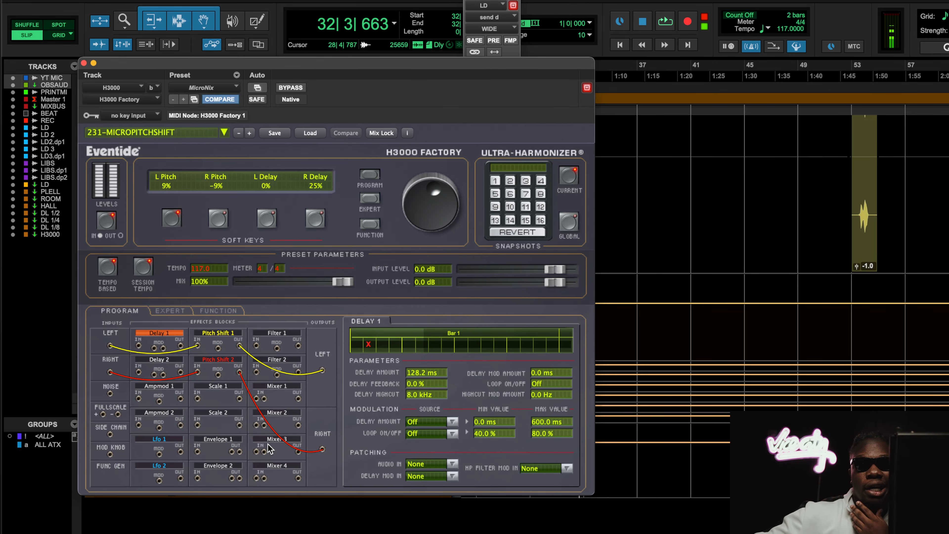
pyautogui.click(186, 87)
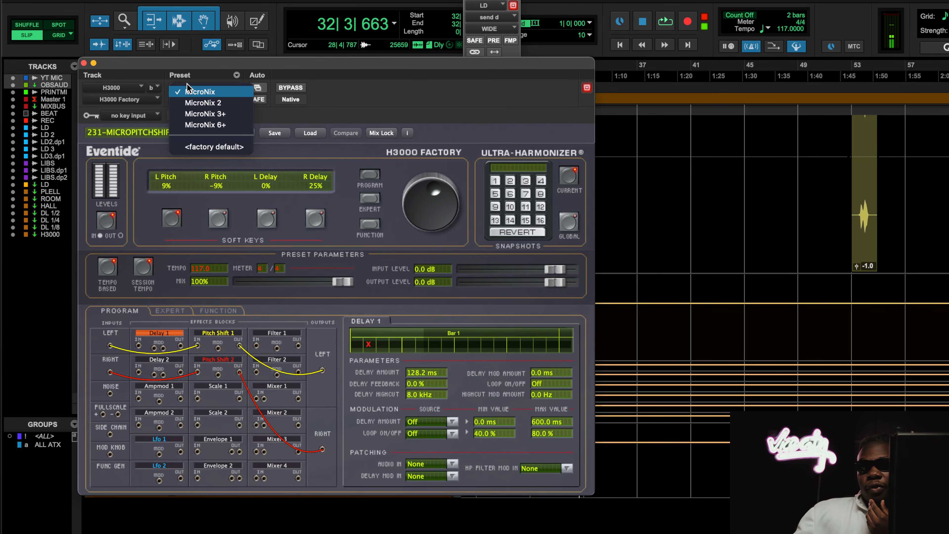
pyautogui.click(204, 113)
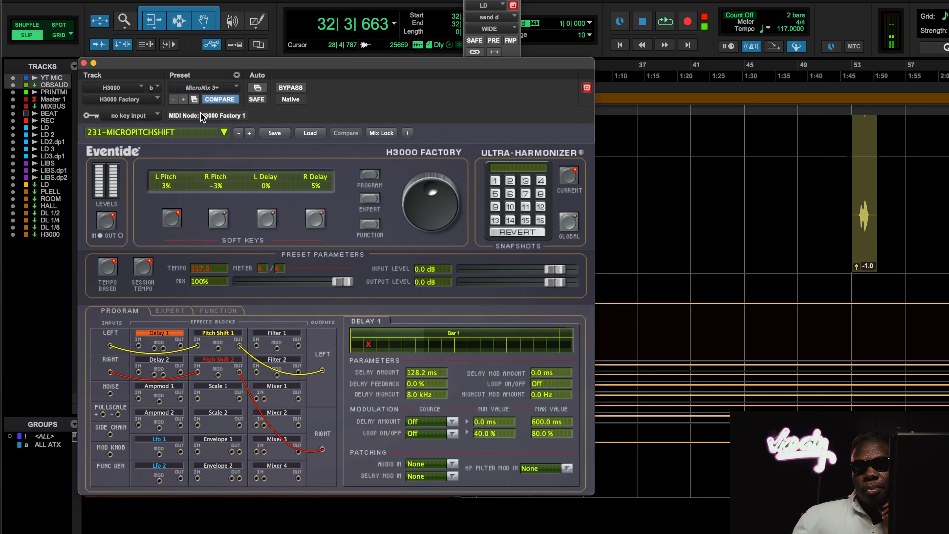
pyautogui.click(214, 89)
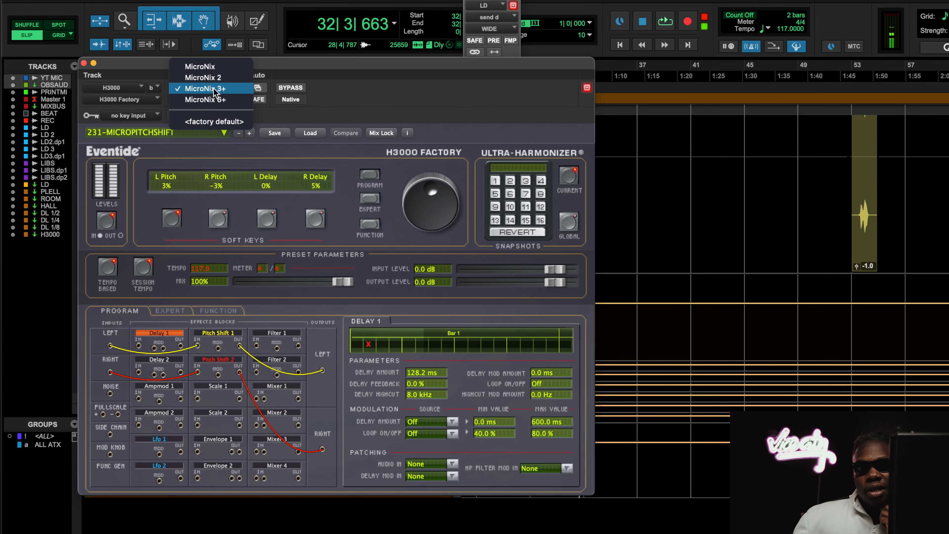
pyautogui.click(240, 100)
# Load 231-MICROPITCHSHIFT from the 01 - H3000 Legacy category and close the plug-in.
pyautogui.click(183, 133)
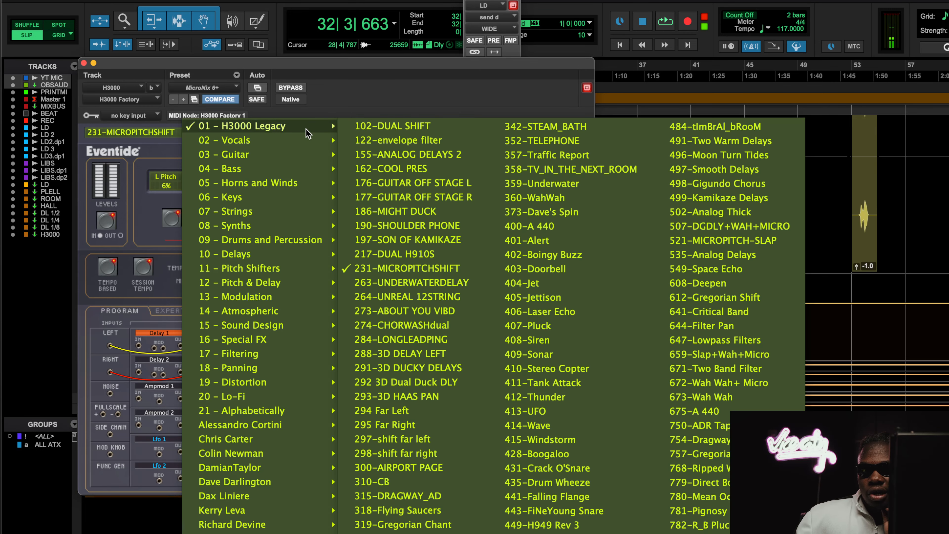
pyautogui.click(406, 267)
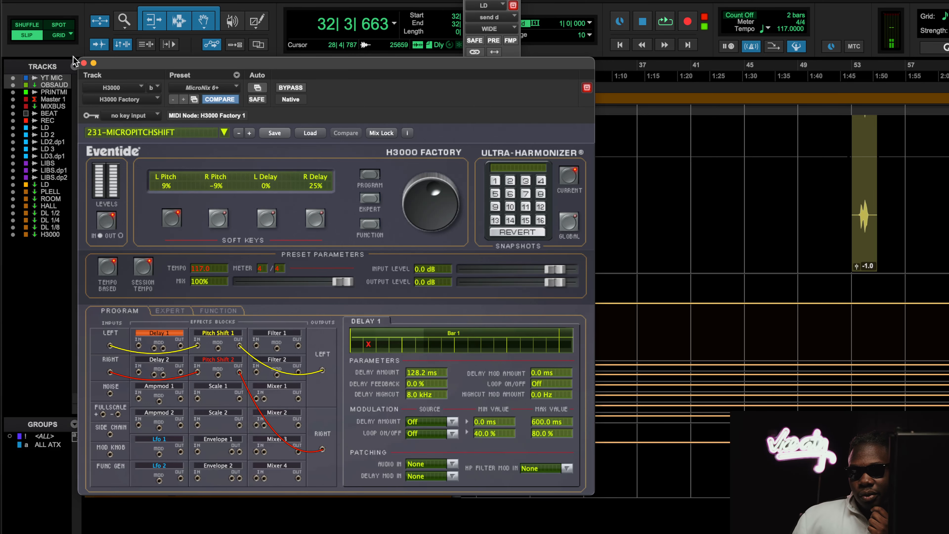
pyautogui.click(84, 63)
# Make the H3000 aux track's plug-in insert inactive and activate it again.
pyautogui.rightClick(281, 443)
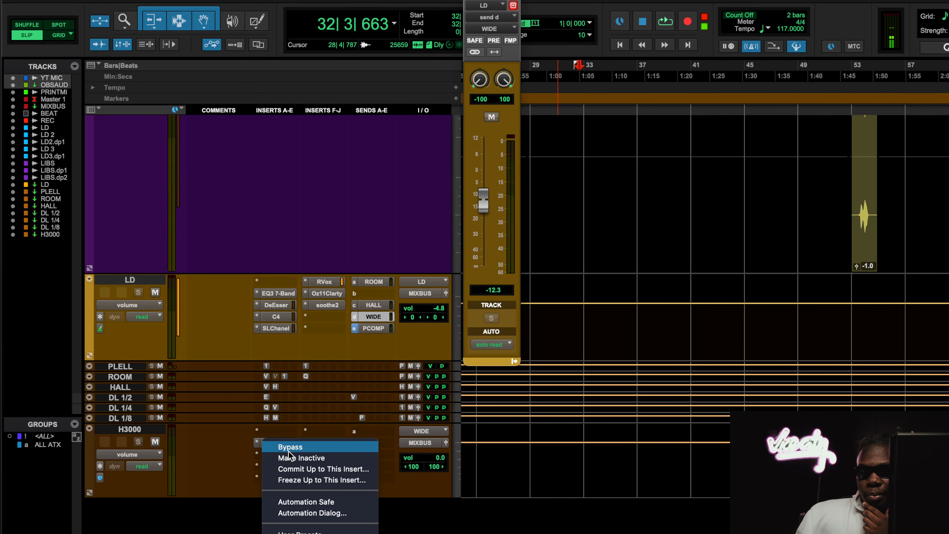
pyautogui.click(305, 458)
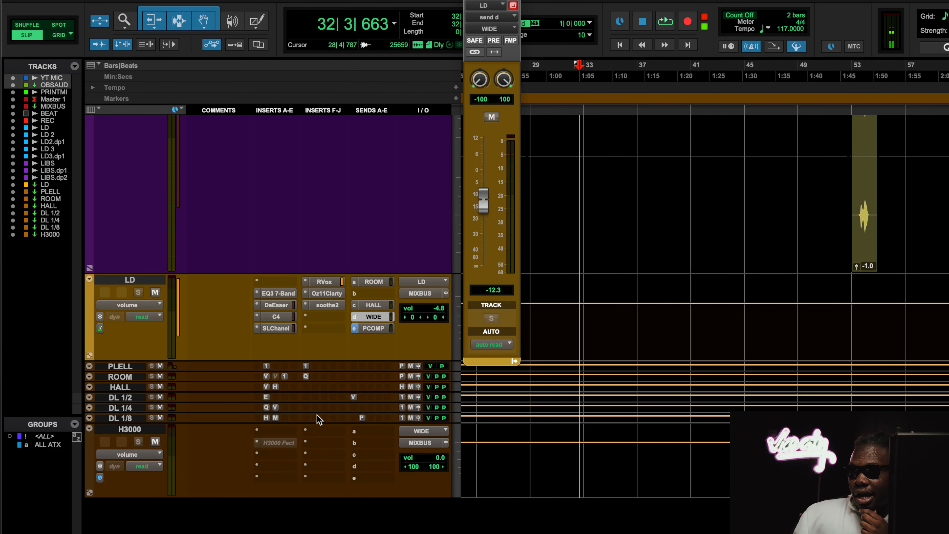
pyautogui.rightClick(281, 441)
pyautogui.click(297, 457)
# Inspect the 03 - BarrysStereoSpreader preset in LIBS.dup2's H3000 plug-in, place the playback position just before bar 53, and close the plug-in.
pyautogui.scroll(5, 306, 363)
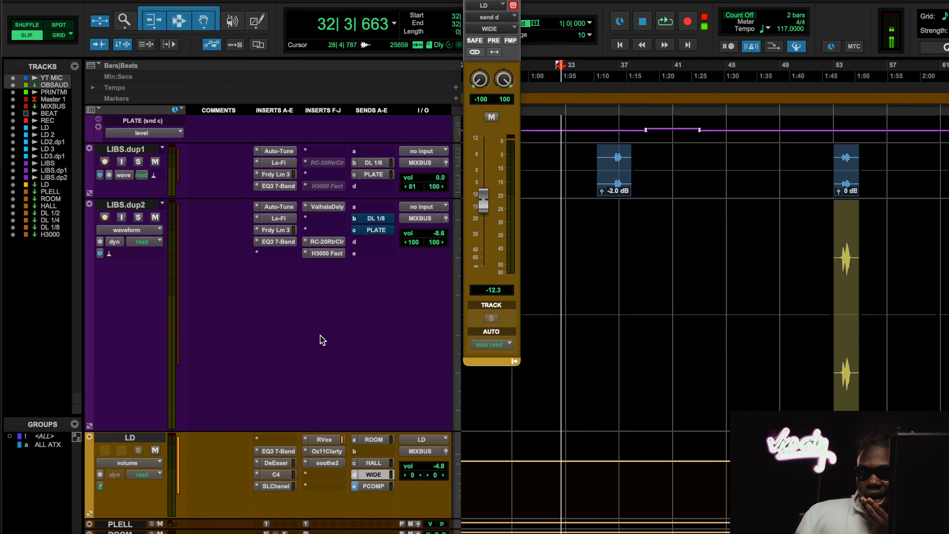
pyautogui.click(340, 252)
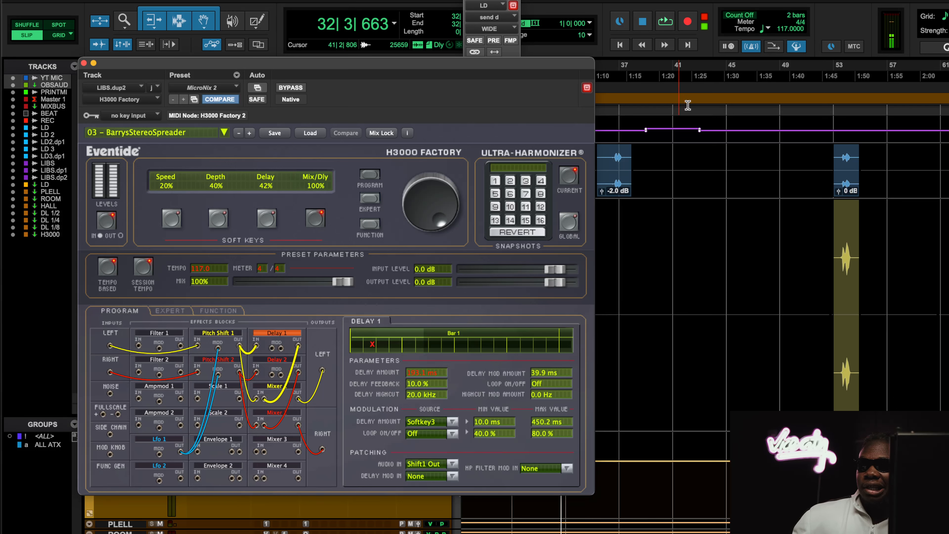
pyautogui.click(833, 76)
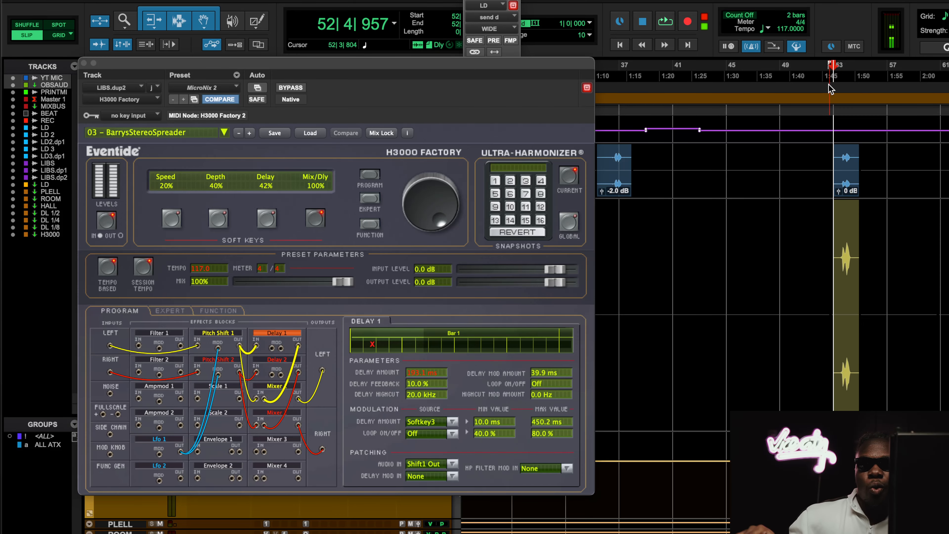
pyautogui.click(93, 63)
# Select the timeline range from bar 48 beat 4 to about the middle of bar 56 and start playback.
pyautogui.scroll(15, 198, 202)
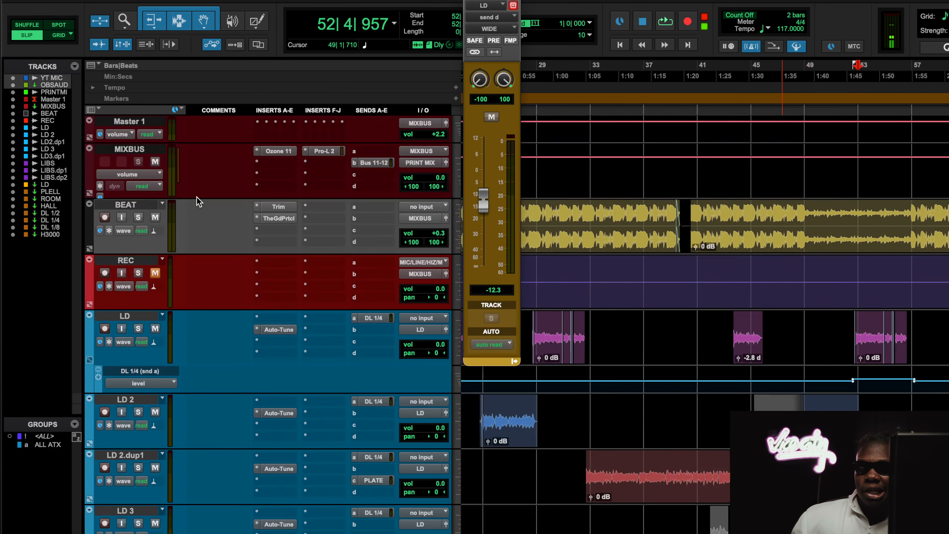
pyautogui.scroll(-15, 191, 248)
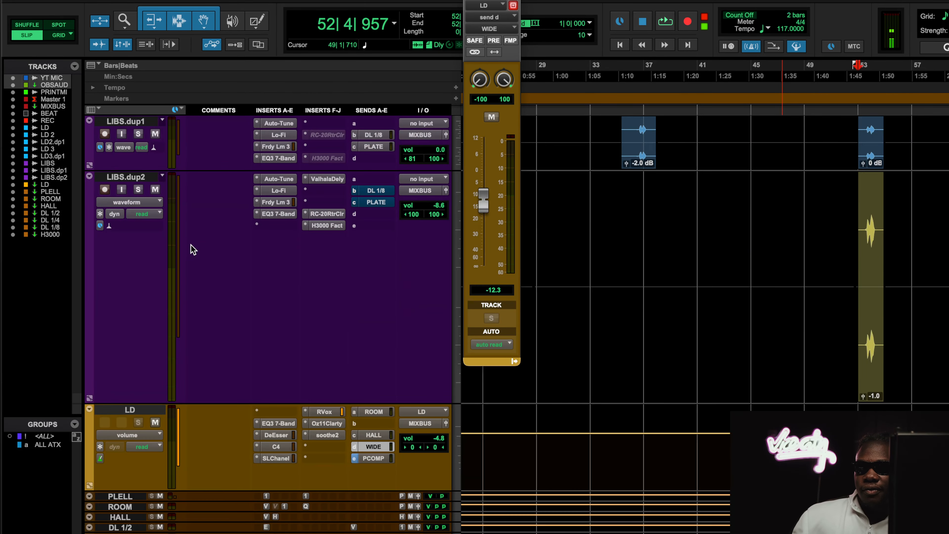
pyautogui.moveTo(786, 73); pyautogui.dragTo(891, 73)
pyautogui.scroll(1, 817, 264)
pyautogui.press('space')
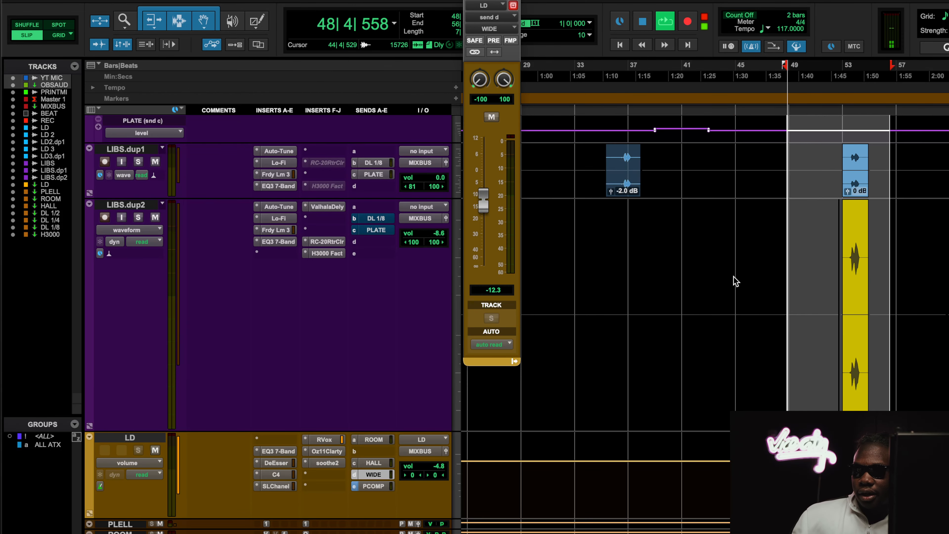
# Listen to the mix through the LIBS.dup1 and LIBS.dup2 clips around bar 53, and stop playback.
pyautogui.rightClick(796, 285)
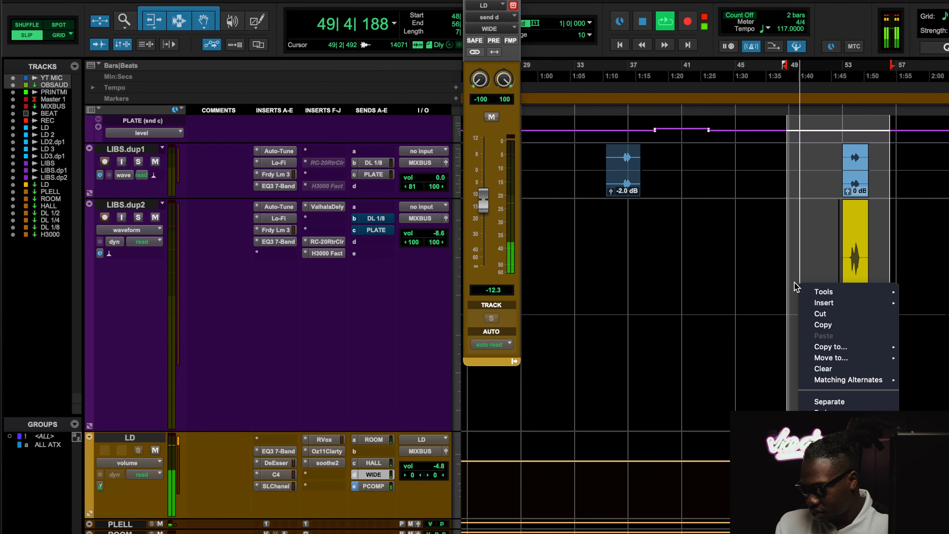
pyautogui.press('Escape')
pyautogui.scroll(5, 779, 241)
pyautogui.hscroll(4, 779, 241)
pyautogui.scroll(3, 778, 241)
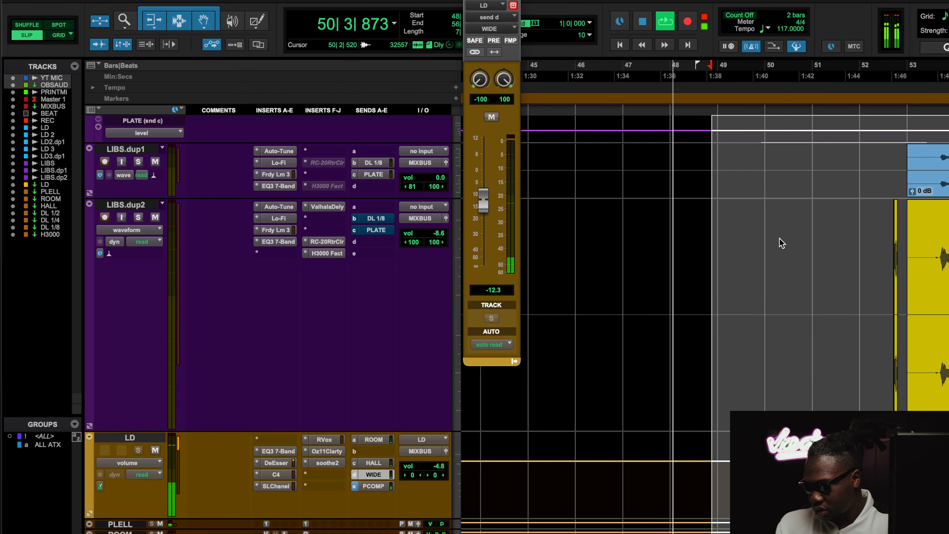
pyautogui.hscroll(6, 777, 241)
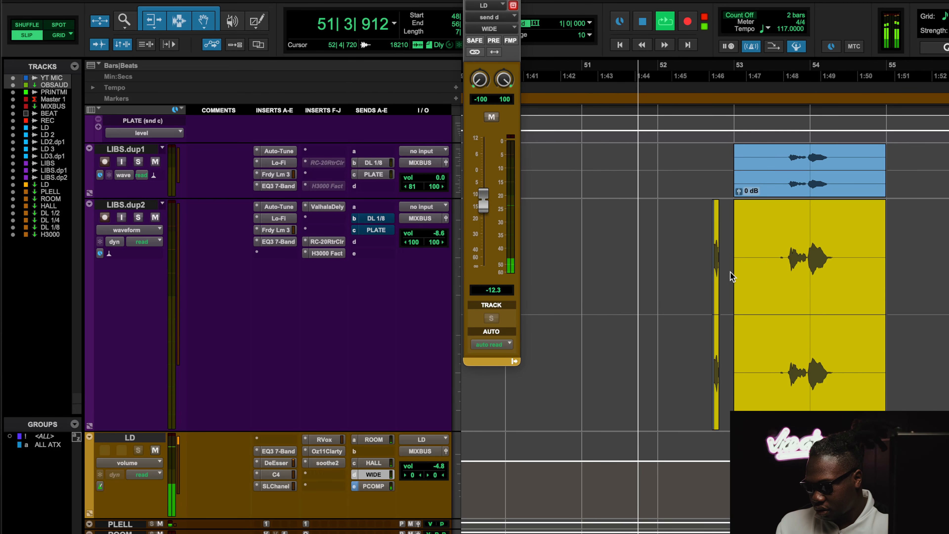
pyautogui.hscroll(2, 721, 288)
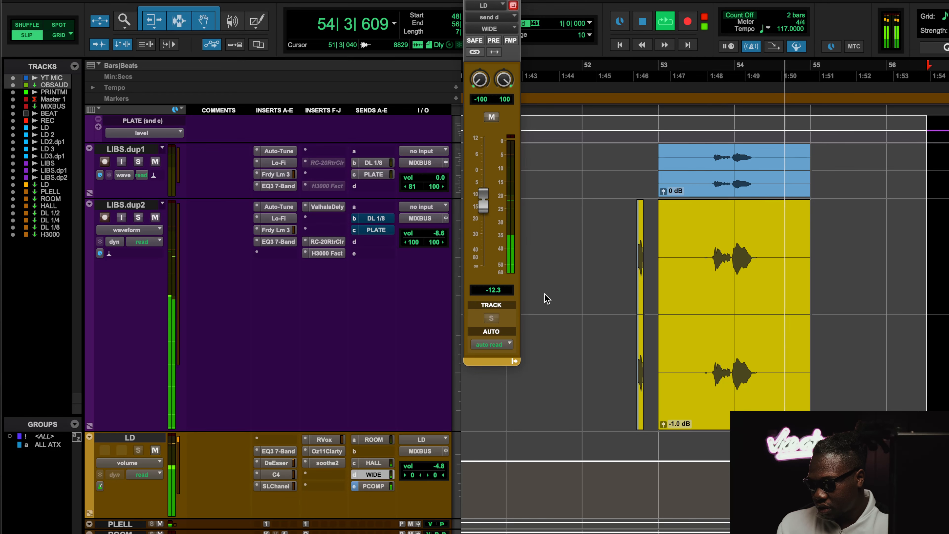
pyautogui.press('space')
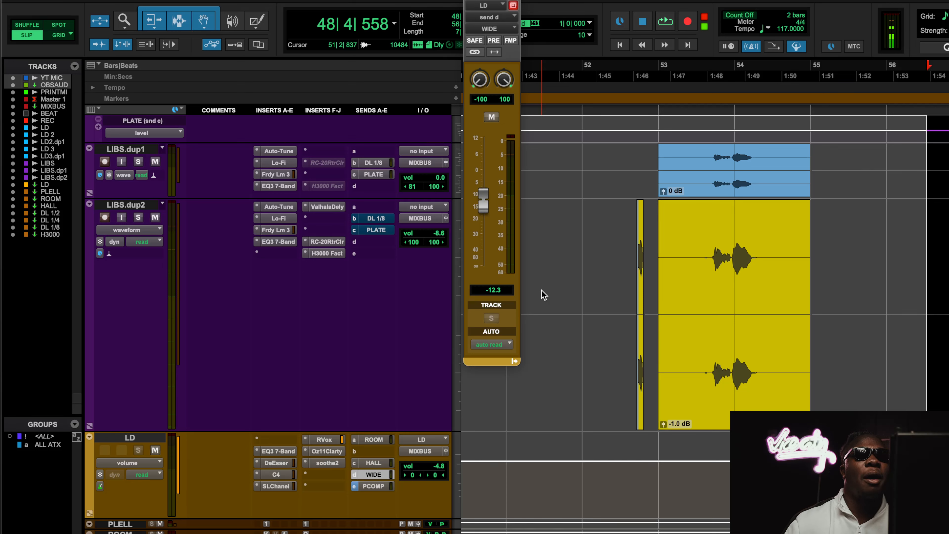
# Inspect the GHOST-Carol Anne settings and the preset categories in LIBS.dup2's ValhallaDelay, and close the plug-in.
pyautogui.click(331, 204)
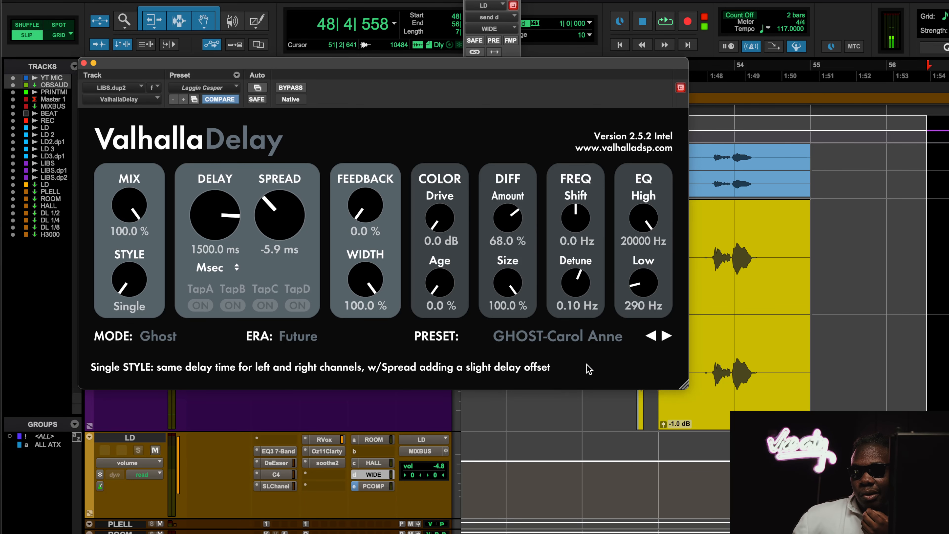
pyautogui.click(551, 340)
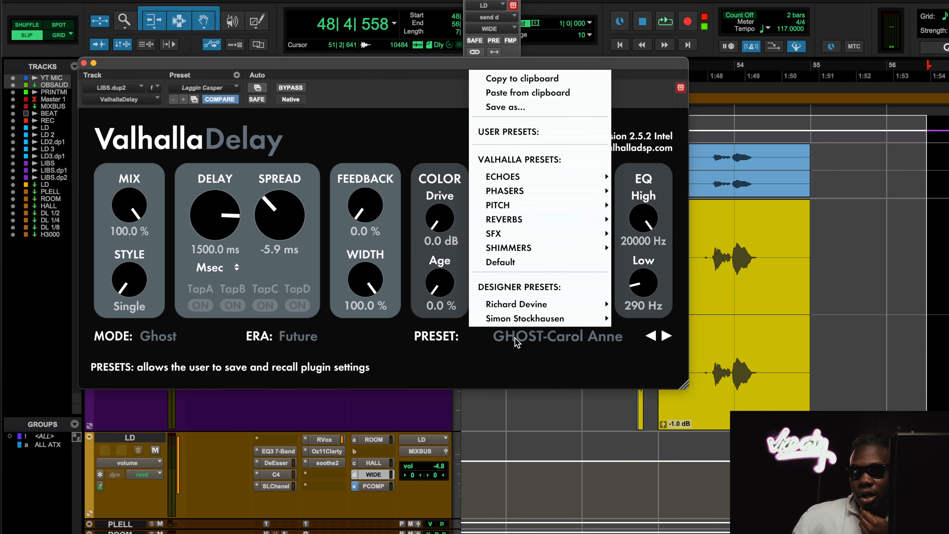
pyautogui.click(500, 359)
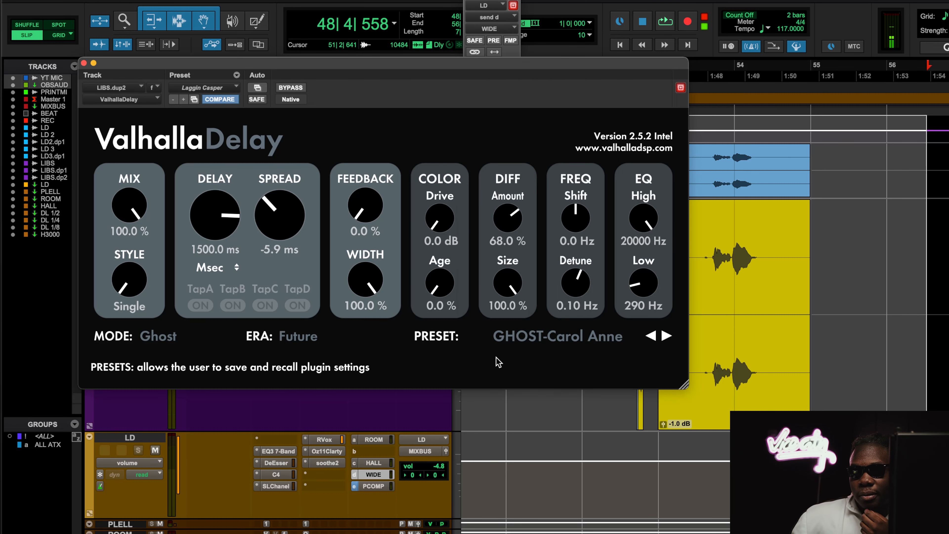
pyautogui.click(86, 63)
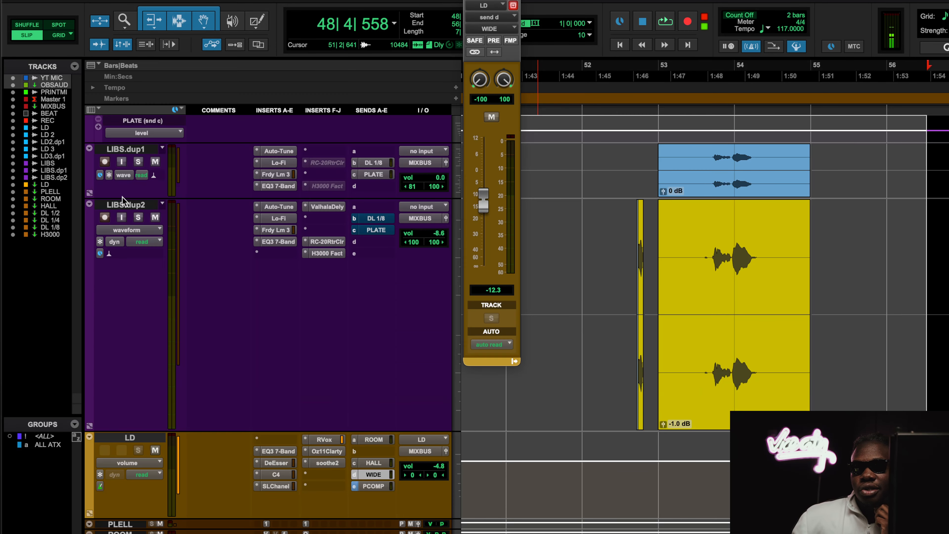
# Solo the LIBS.dup2 track, play it from bar 51 beat 3 through its bar 53 clip, and stop playback.
pyautogui.click(139, 218)
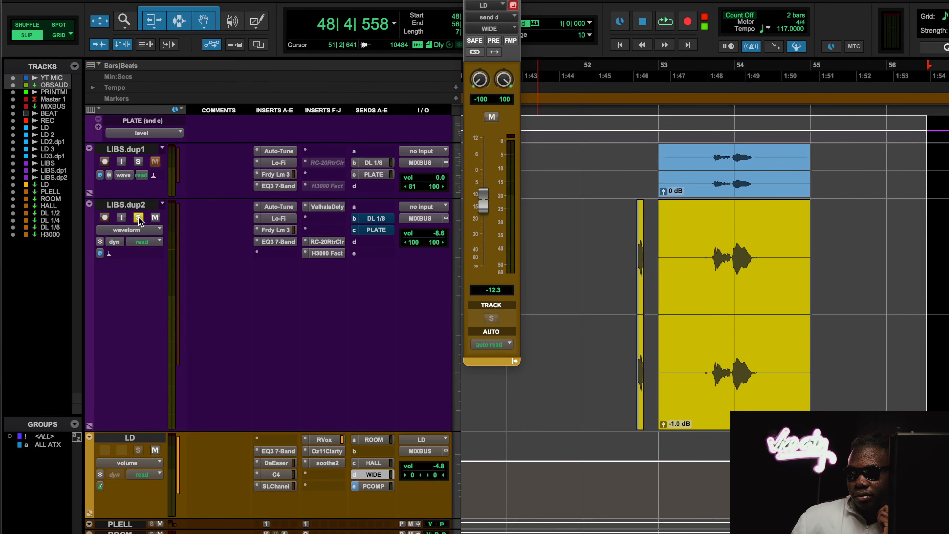
pyautogui.click(548, 77)
pyautogui.press('space')
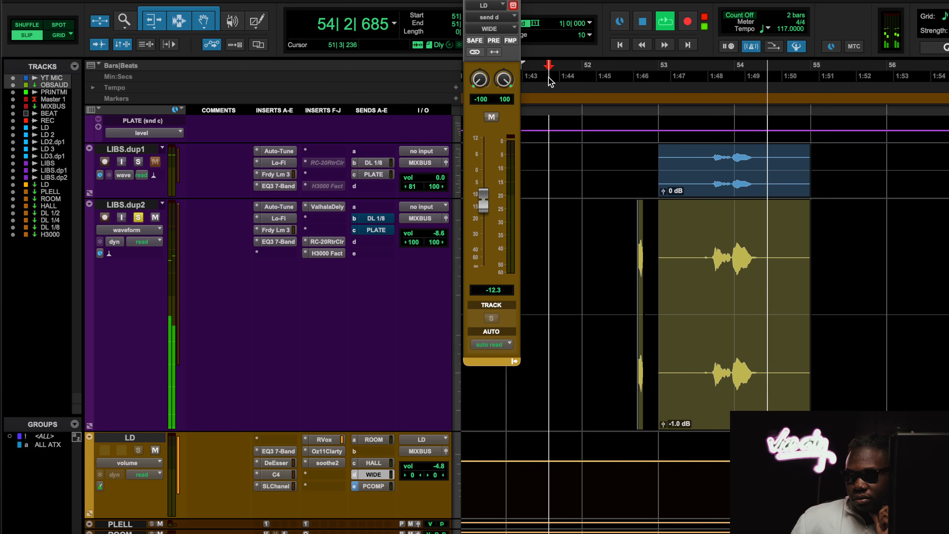
pyautogui.press('space')
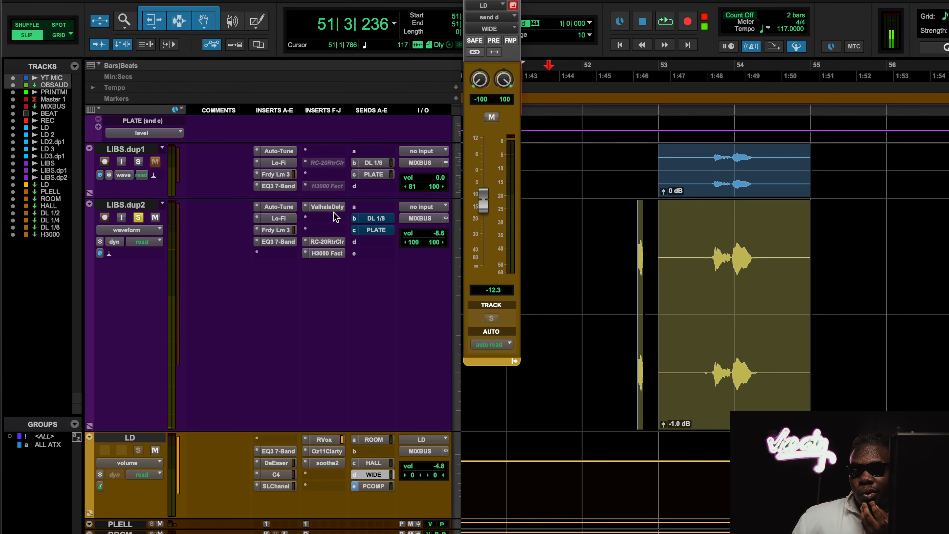
# Inspect the Auto-Tune and Lo-Fi insert settings on the LIBS.dup2 track, closing each plug-in.
pyautogui.click(291, 209)
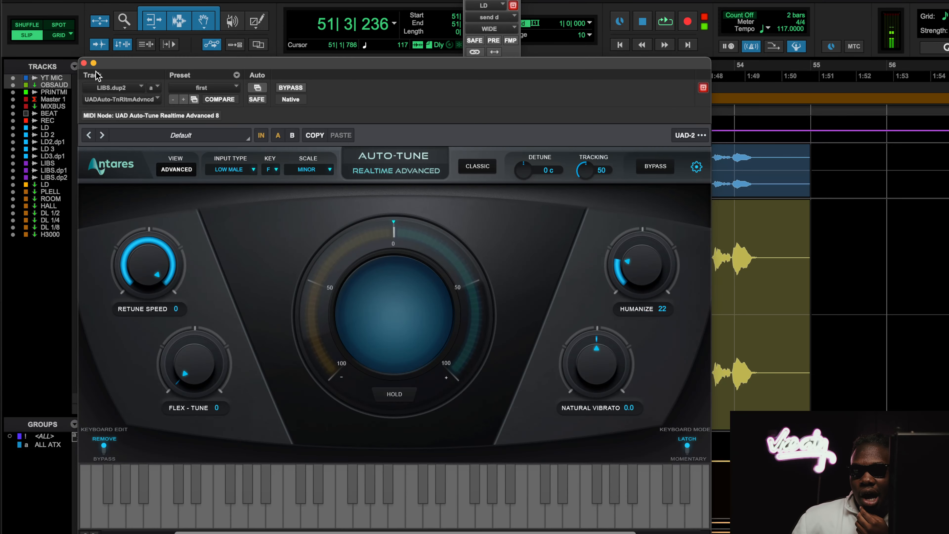
pyautogui.click(84, 63)
pyautogui.click(282, 222)
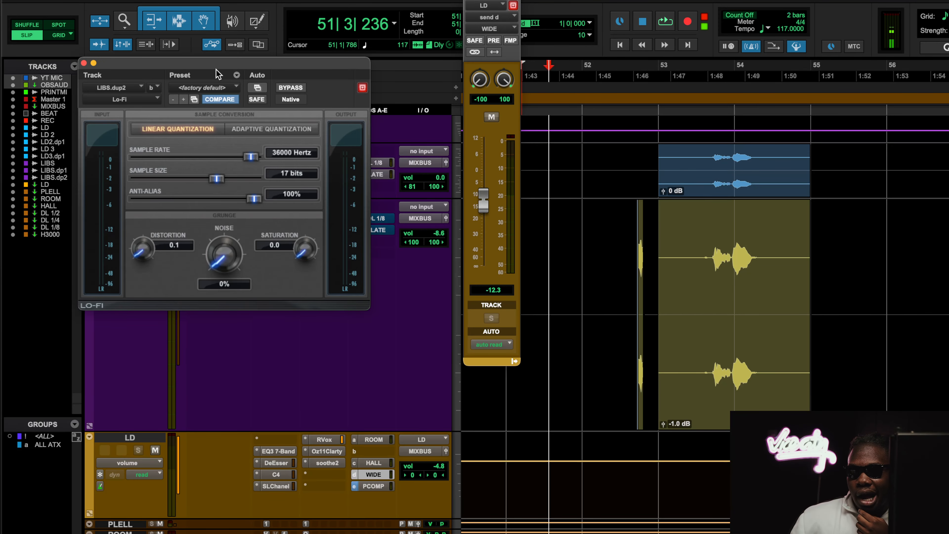
pyautogui.click(83, 62)
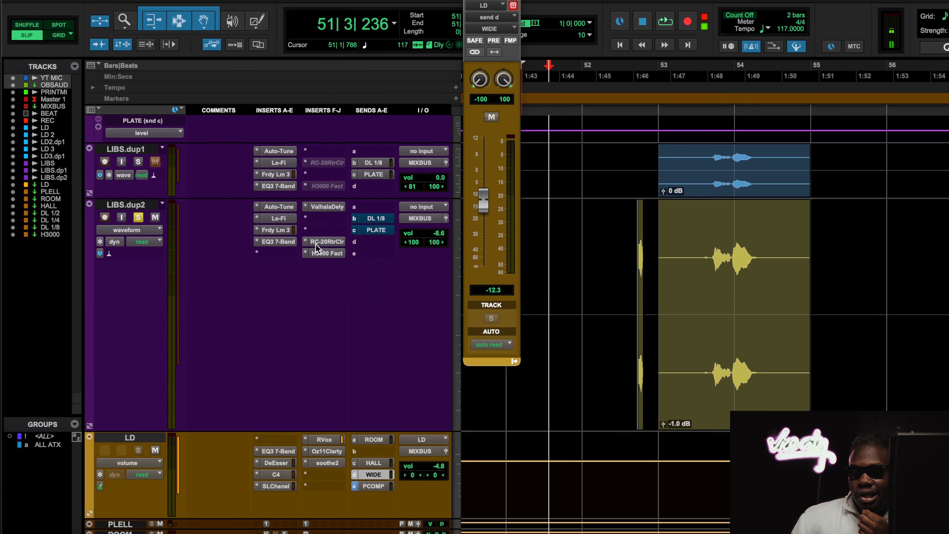
# Inspect the Faraday Limiter and EQ3 7-Band insert settings on the LIBS.dup2 track, closing each plug-in.
pyautogui.click(284, 230)
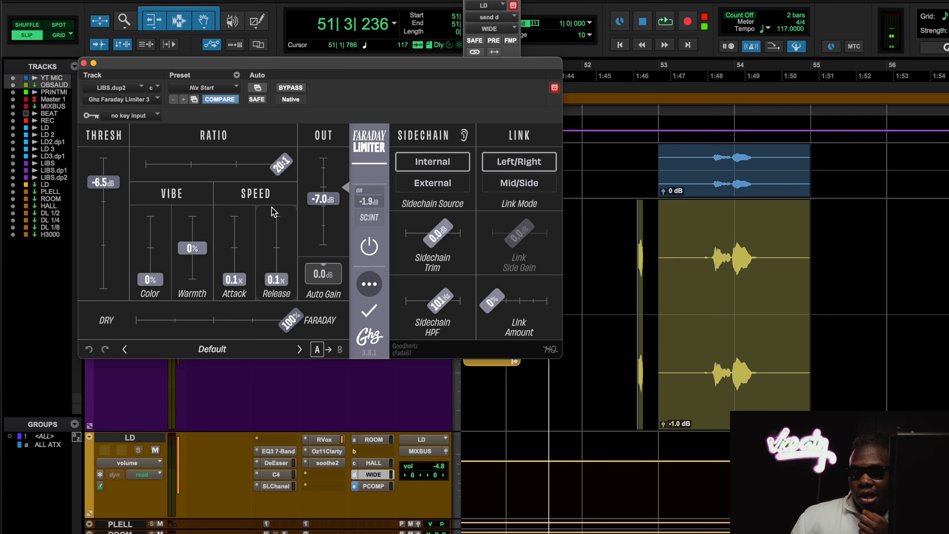
pyautogui.click(83, 63)
pyautogui.click(288, 245)
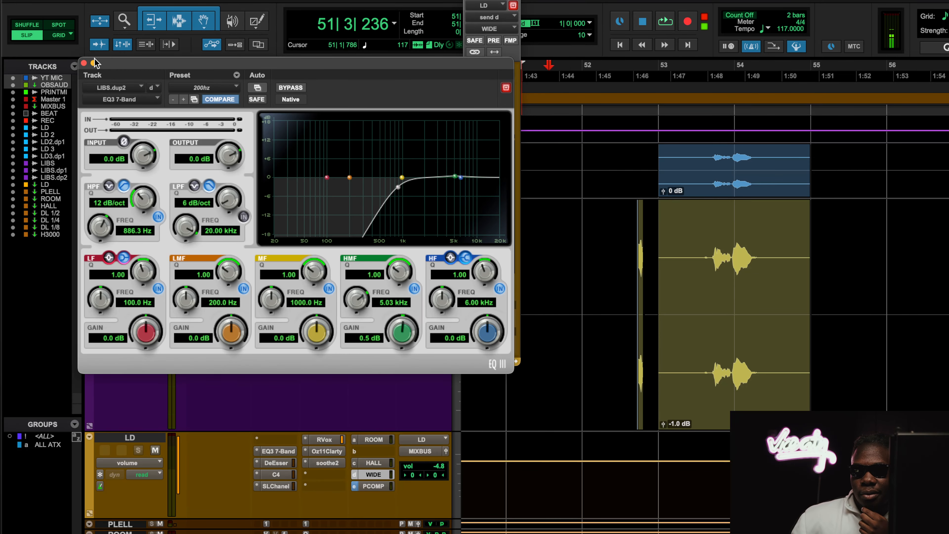
pyautogui.click(84, 63)
# Inspect the ValhallaDelay and RC-20 Retro Color settings on the LIBS.dup2 track, closing each plug-in.
pyautogui.click(329, 213)
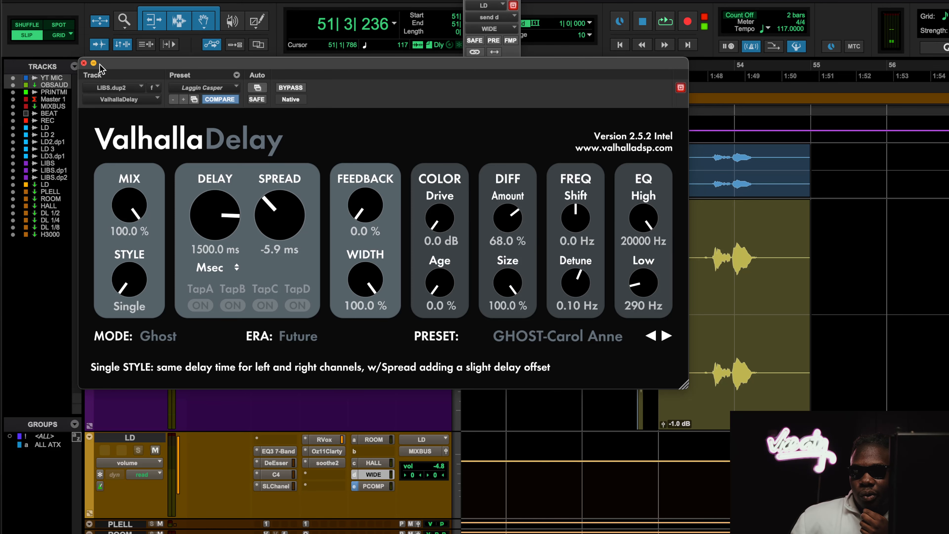
pyautogui.click(84, 63)
pyautogui.scroll(6, 652, 329)
pyautogui.scroll(-3, 661, 482)
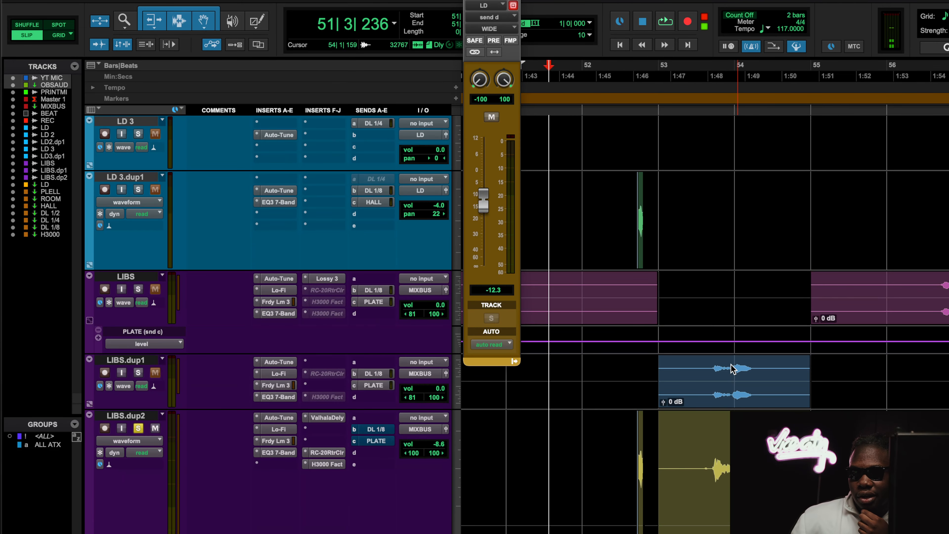
pyautogui.scroll(-3, 732, 368)
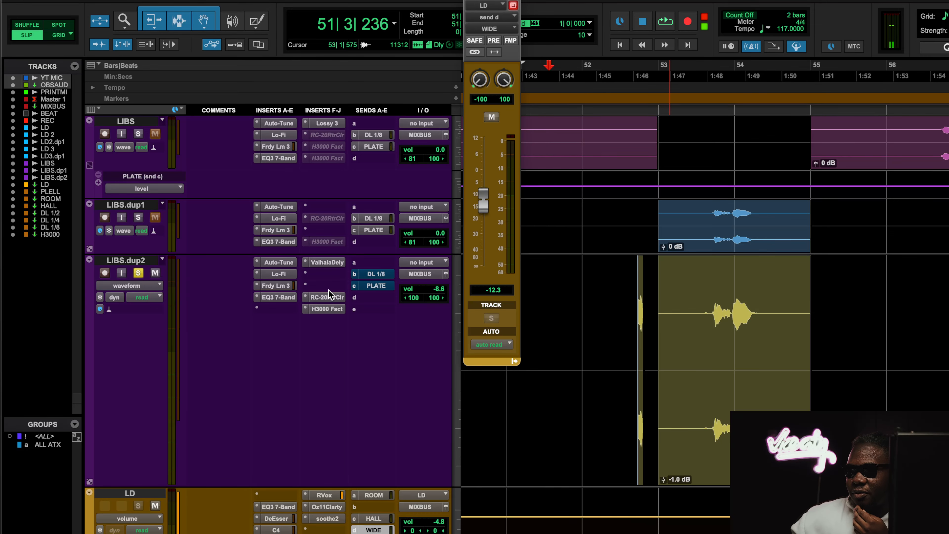
pyautogui.click(325, 297)
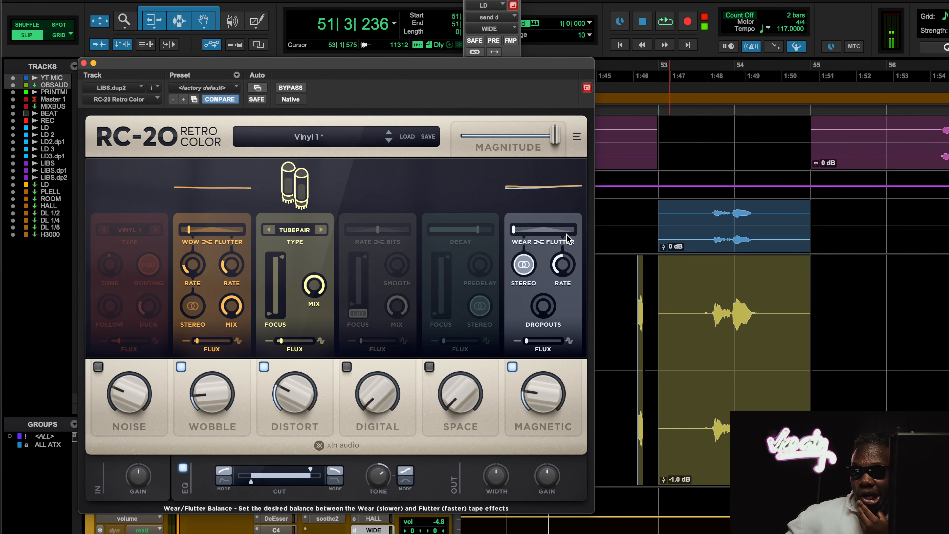
pyautogui.click(84, 65)
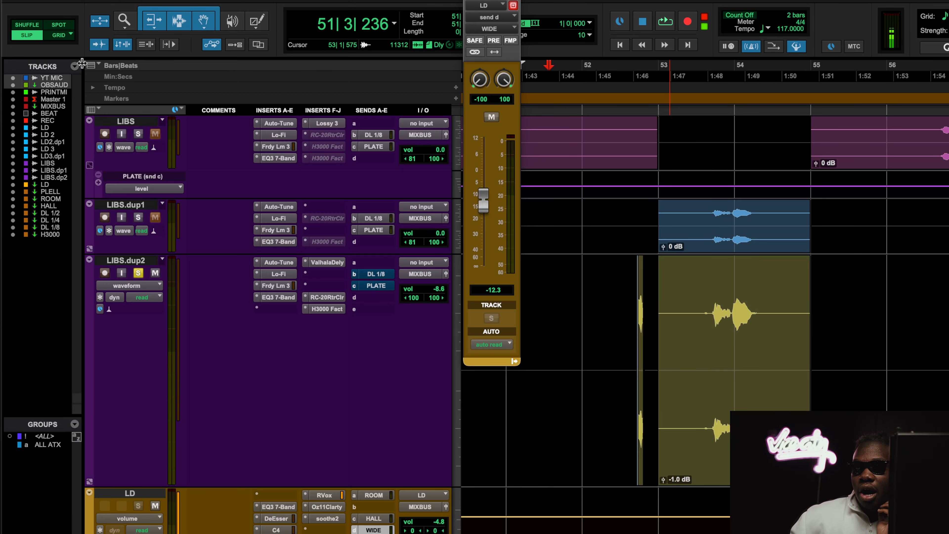
# Open the H3000 Factory insert on LIBS.dup2, look through its Vocals presets, and dismiss the list without changing BarrysStereoSpreader.
pyautogui.click(332, 310)
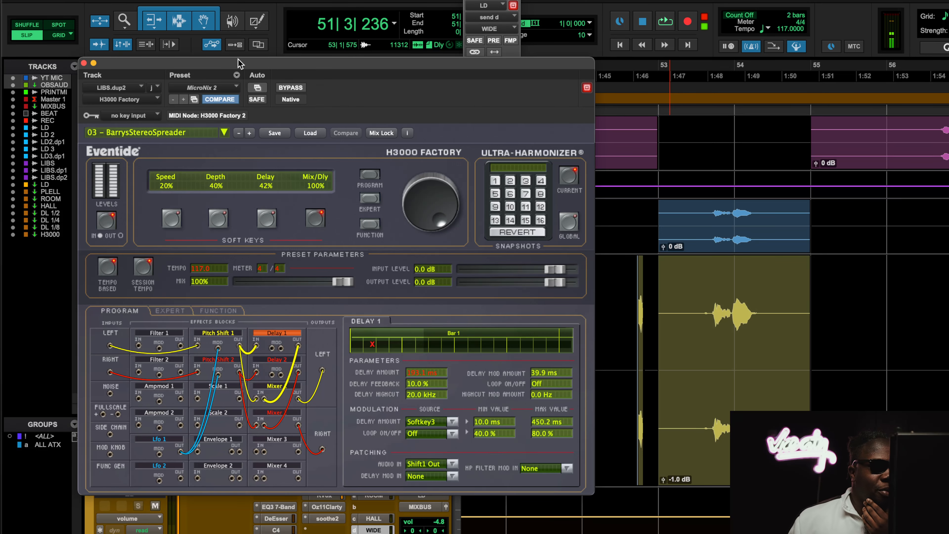
pyautogui.click(224, 132)
pyautogui.moveTo(228, 141)
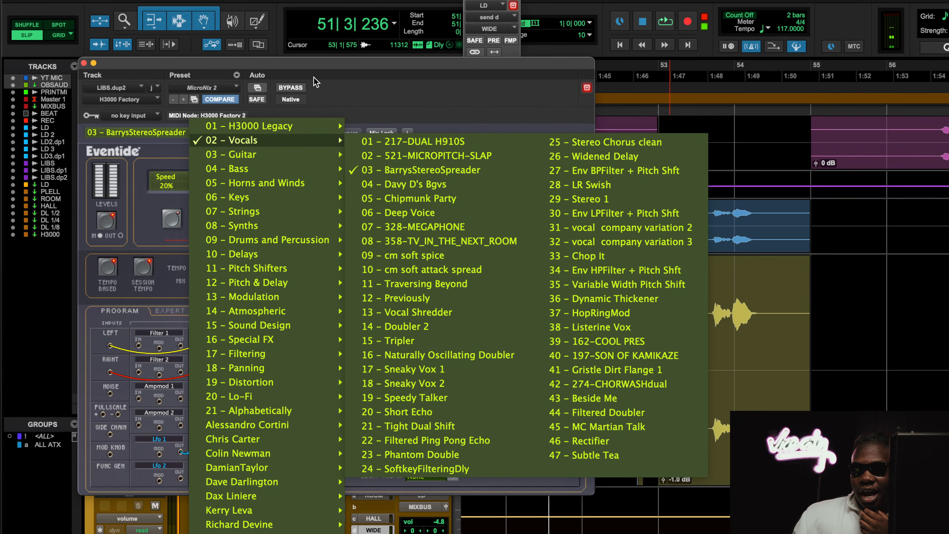
pyautogui.click(140, 214)
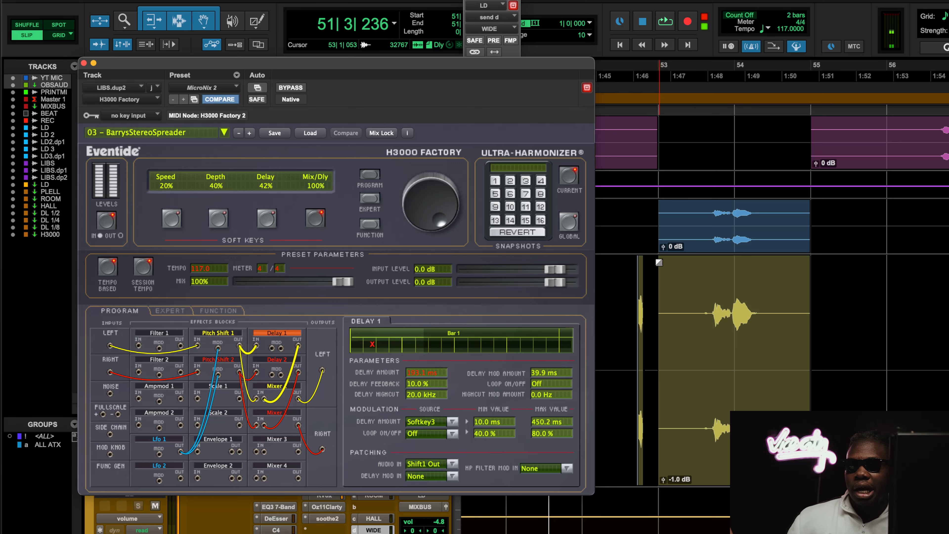
# Play the soloed LIBS.dup2 clip twice from bar 52 beat 2 while watching its H3000, and close the plug-in.
pyautogui.click(604, 78)
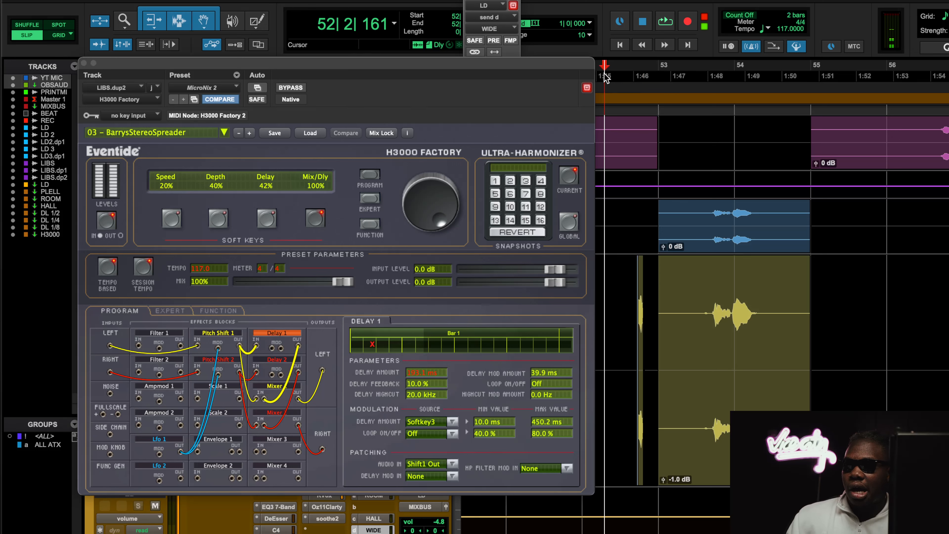
pyautogui.press('space')
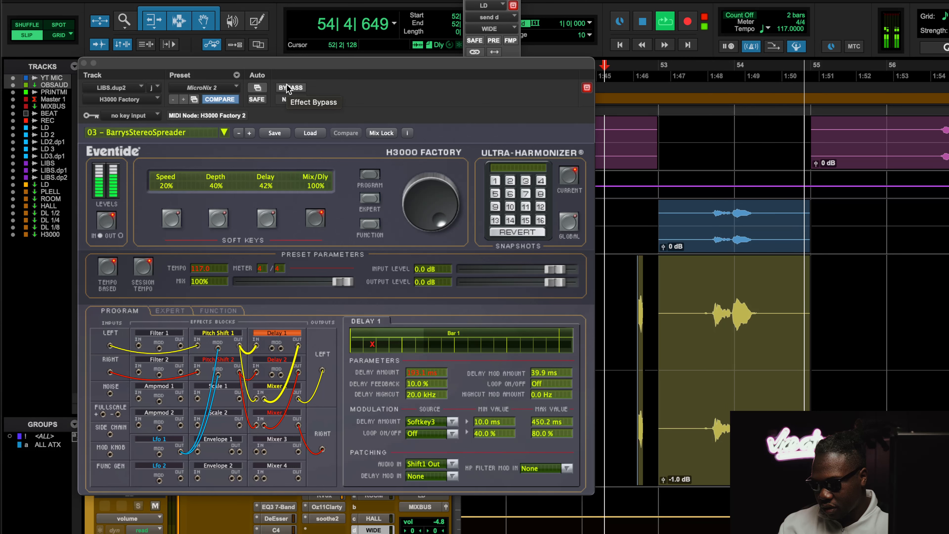
pyautogui.press('space')
pyautogui.press('space')
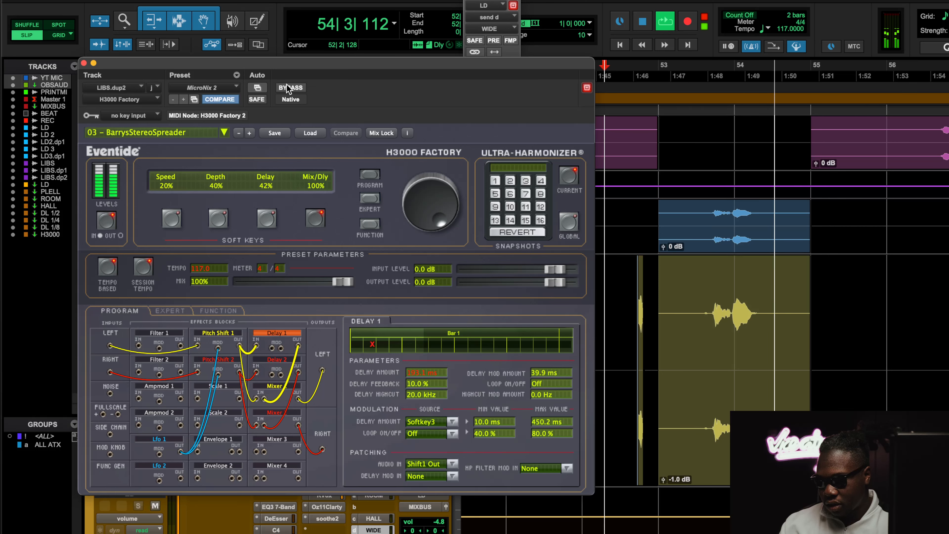
pyautogui.press('space')
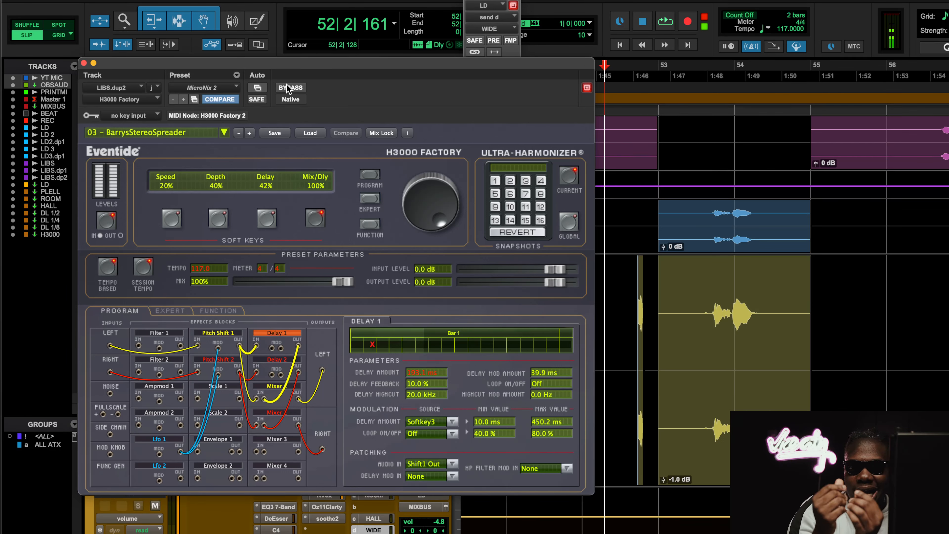
pyautogui.click(174, 219)
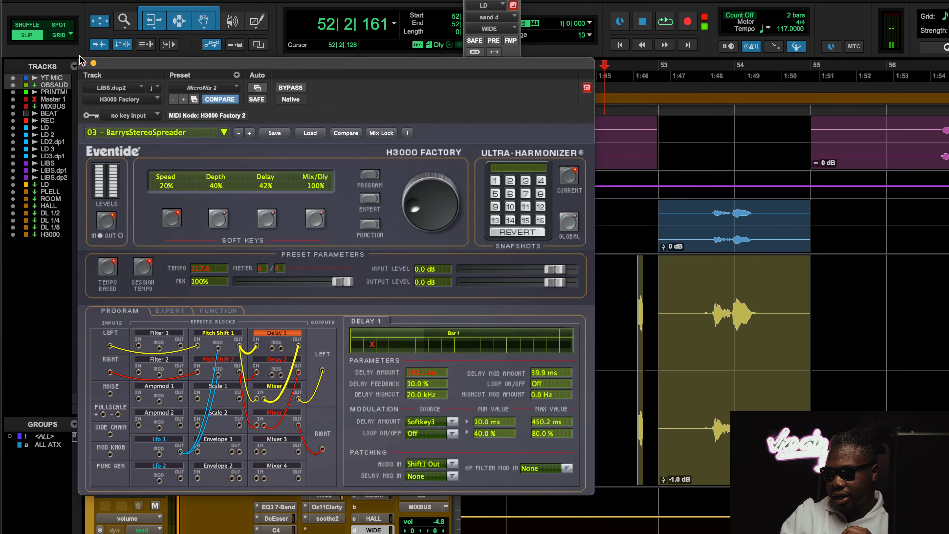
pyautogui.click(84, 63)
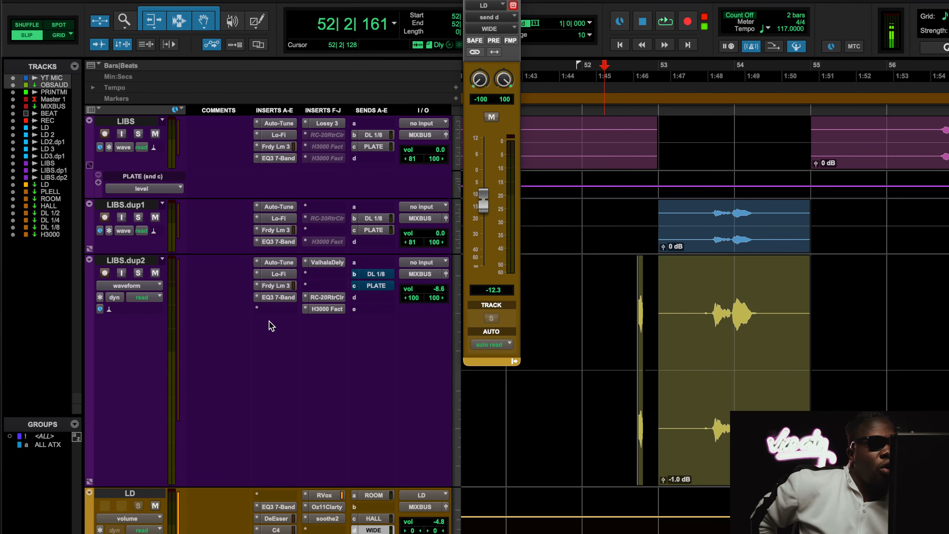
# Enlarge the HALL track, inspect the StereoChorus dirty settings in its H3000 insert, and close the plug-in.
pyautogui.scroll(-6, 731, 312)
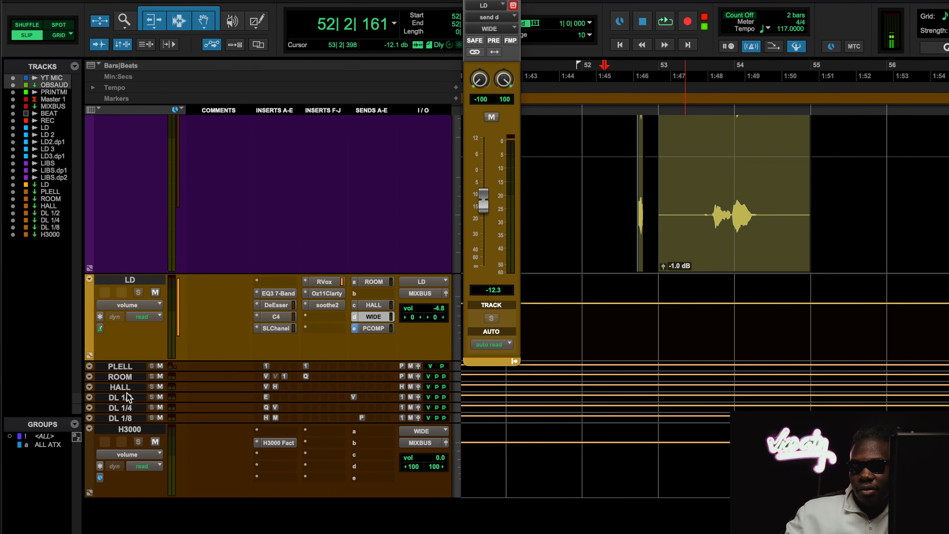
pyautogui.moveTo(127, 390); pyautogui.dragTo(129, 428)
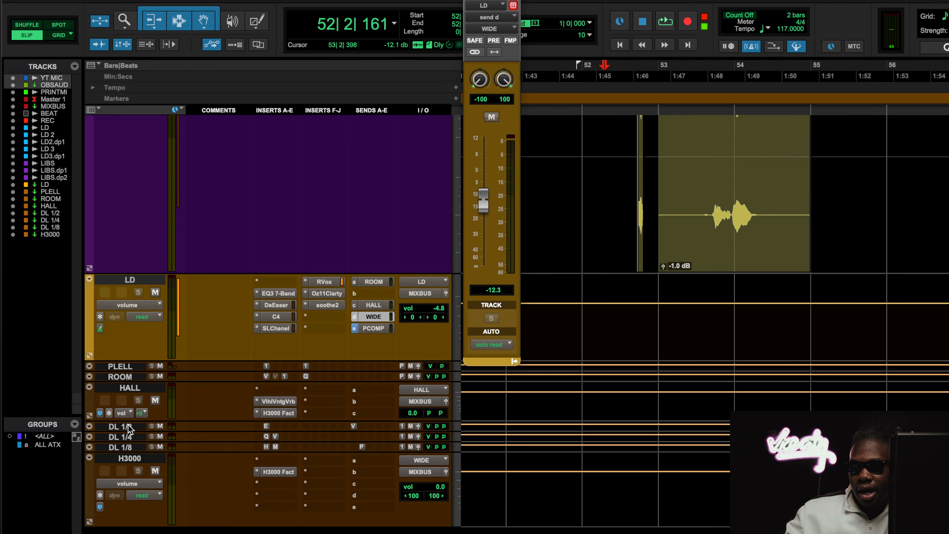
pyautogui.click(276, 412)
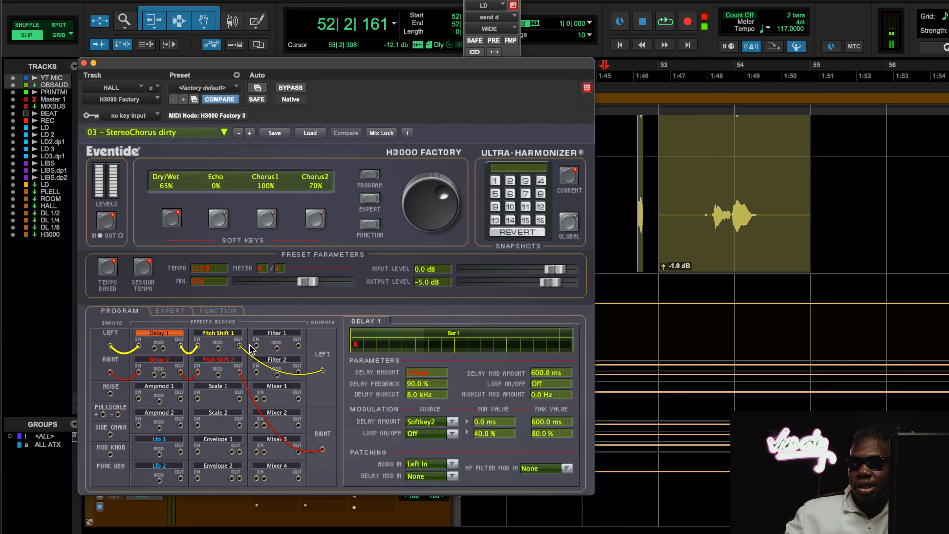
pyautogui.click(84, 63)
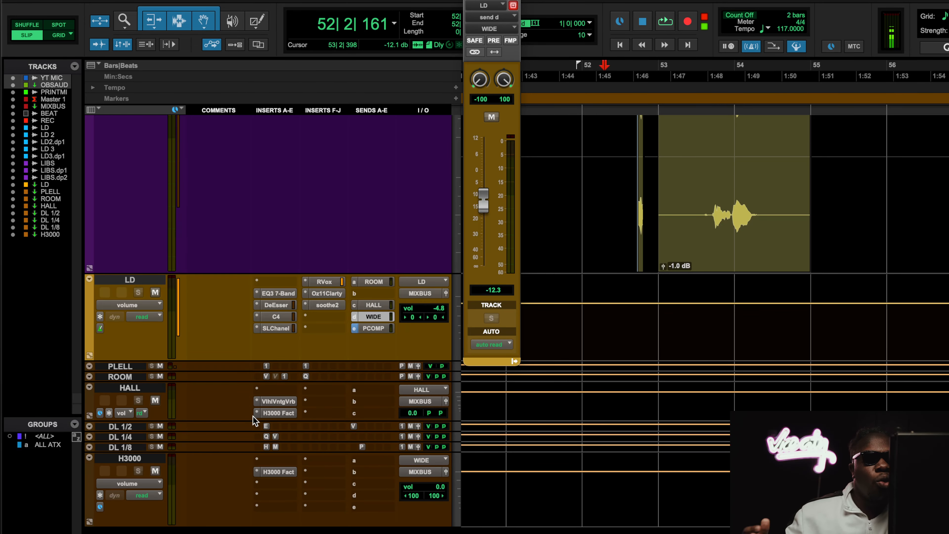
# Zoom the timeline out and start playback from bar 46 beat 4.
pyautogui.scroll(3, 149, 235)
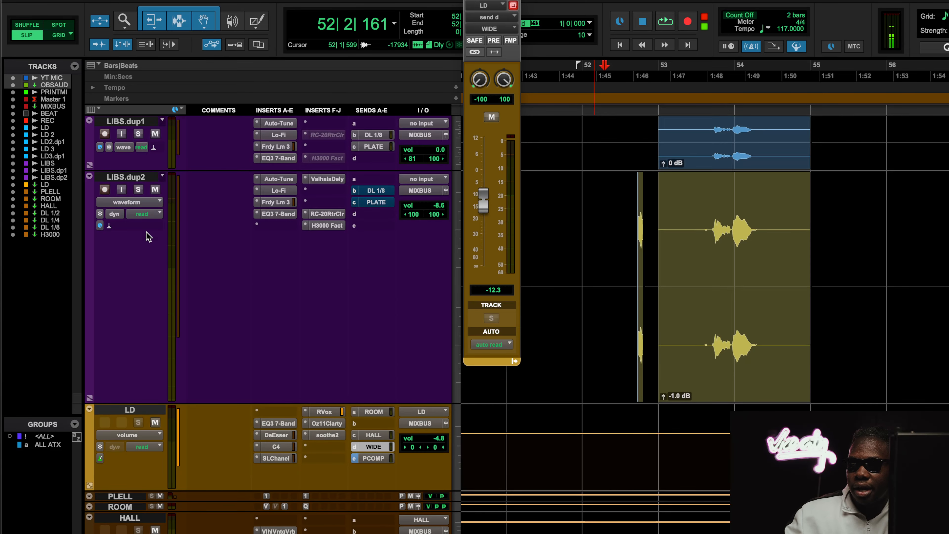
pyautogui.scroll(-4, 595, 143)
pyautogui.click(564, 74)
pyautogui.press('space')
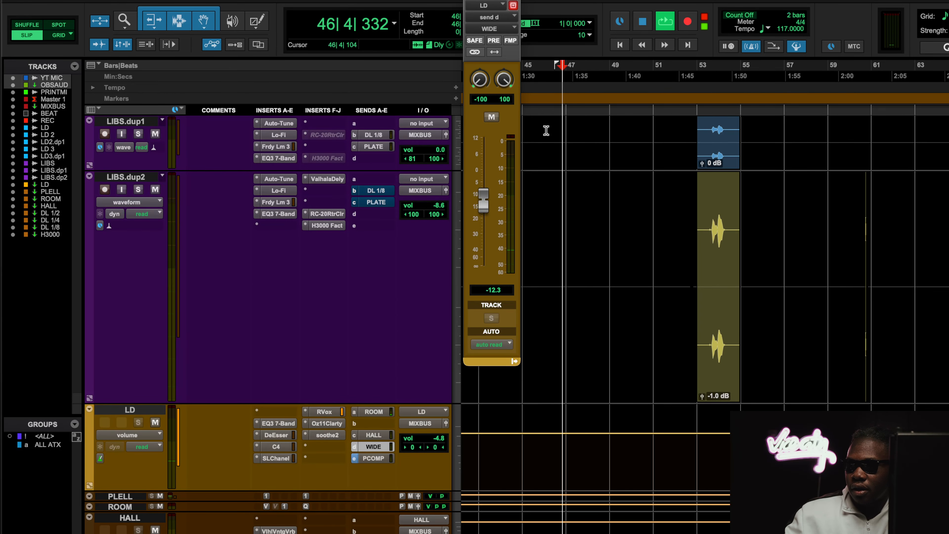
# Increase the HALL track height further and close the LD track's WIDE send window.
pyautogui.scroll(-3, 589, 392)
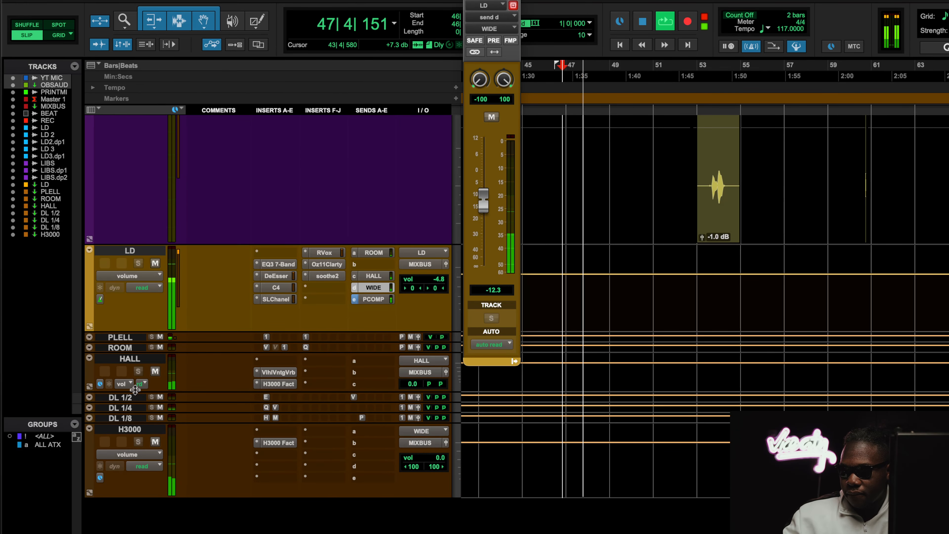
pyautogui.moveTo(136, 391); pyautogui.dragTo(144, 459)
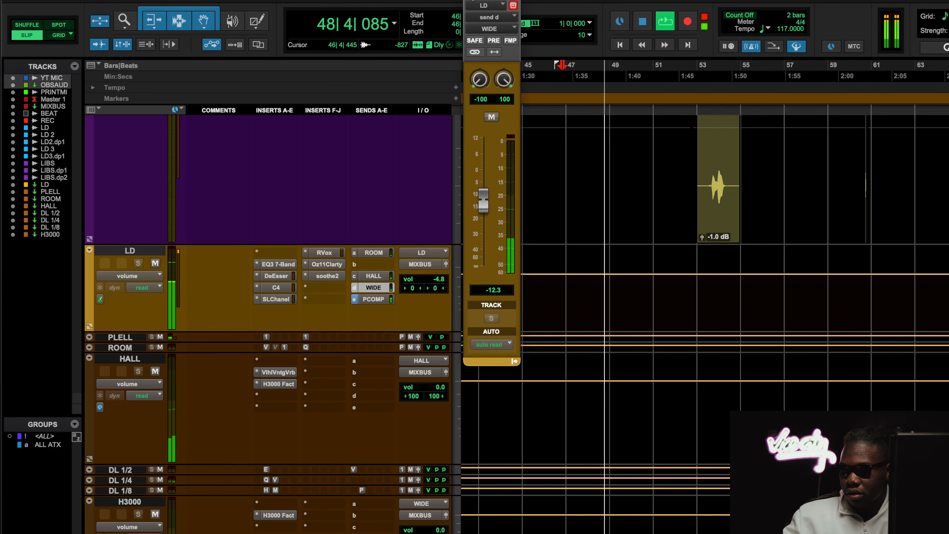
pyautogui.click(512, 5)
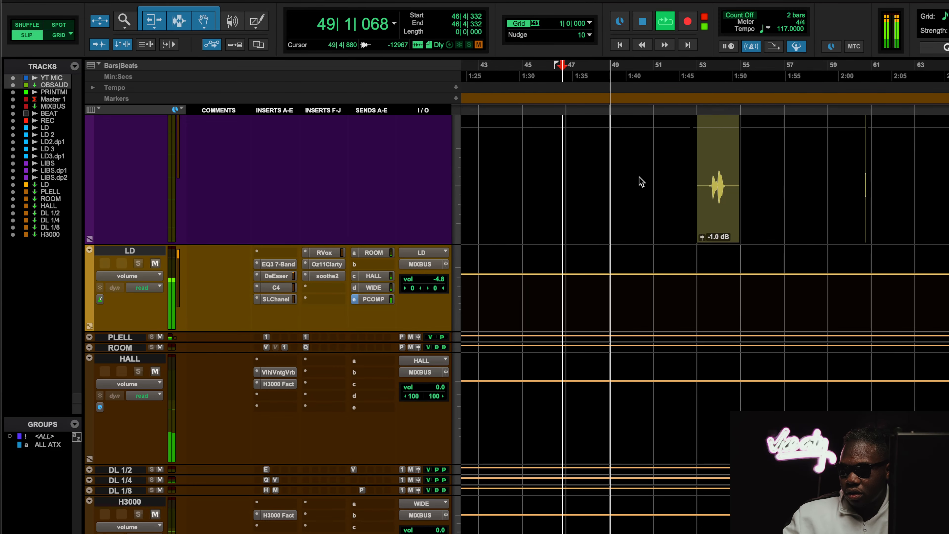
# Compare the HALL reverb with its H3000 insert bypassed and active during playback, then stop and close the plug-in.
pyautogui.click(288, 382)
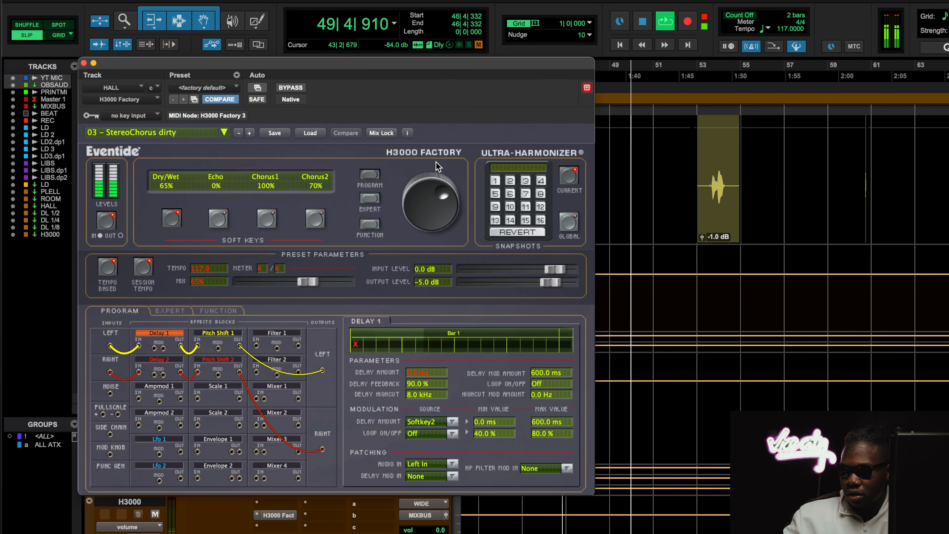
pyautogui.click(292, 87)
pyautogui.click(293, 87)
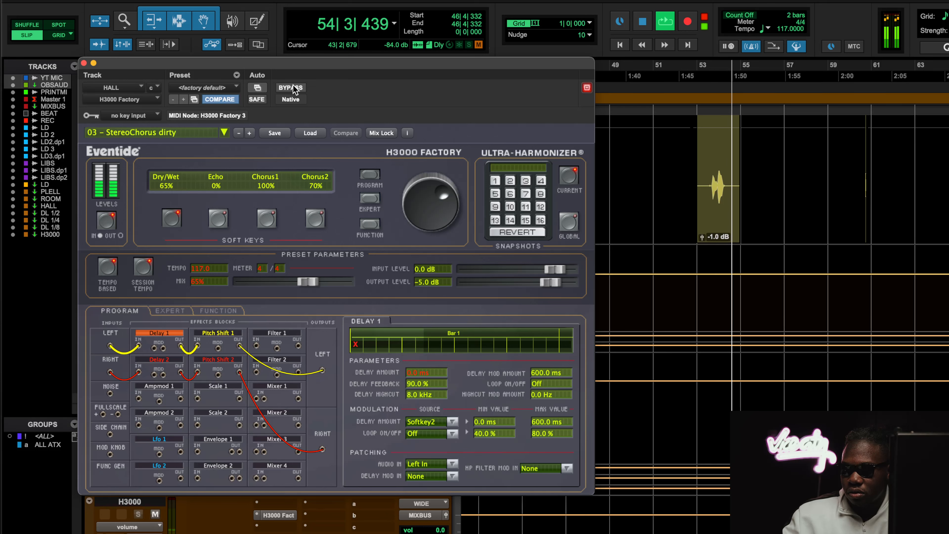
pyautogui.click(293, 88)
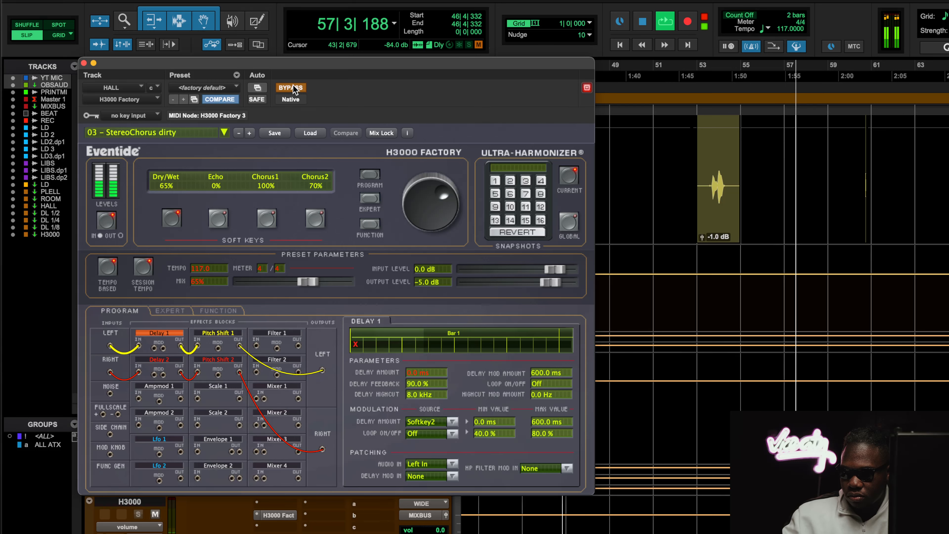
pyautogui.click(292, 88)
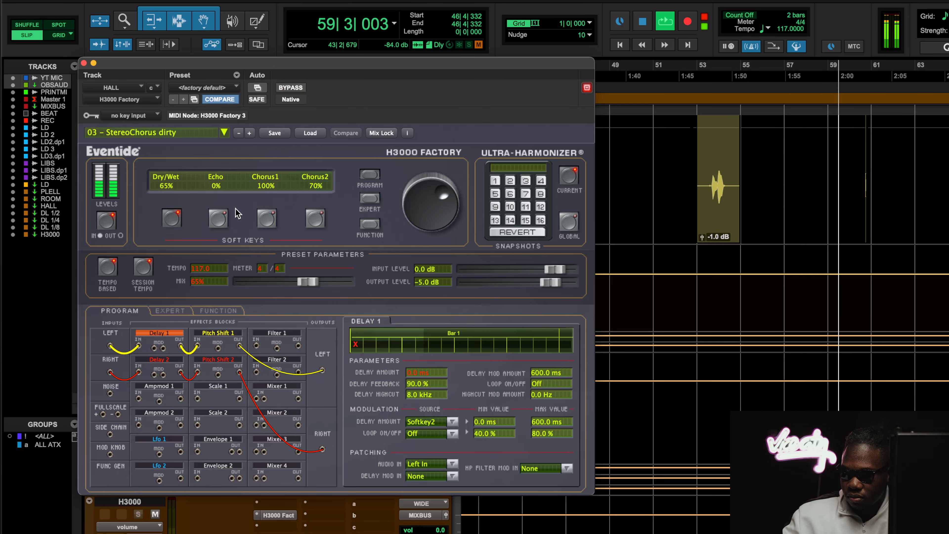
pyautogui.press('space')
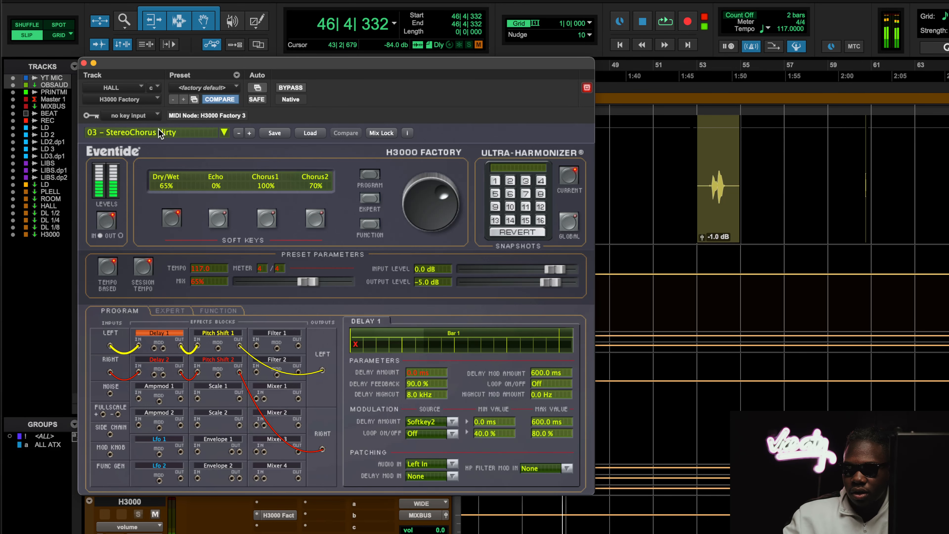
pyautogui.click(84, 64)
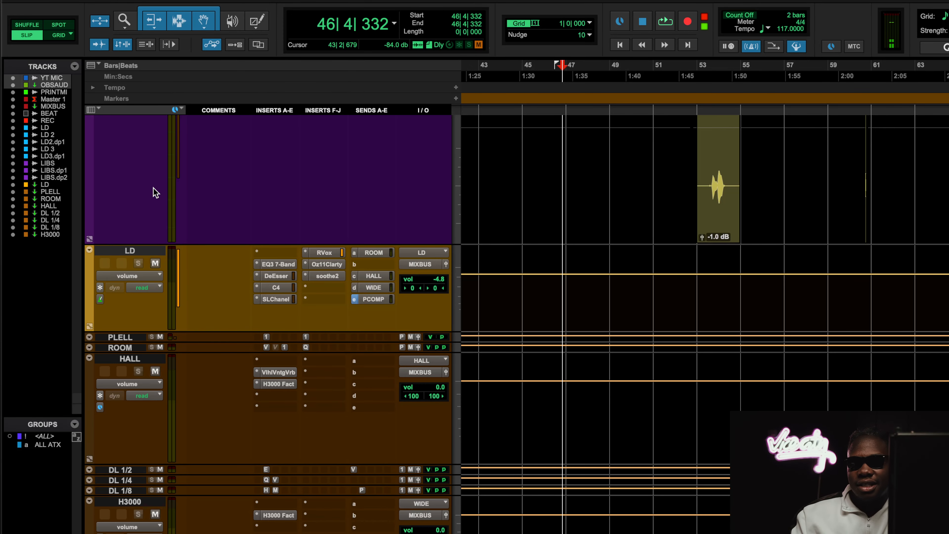
pyautogui.scroll(5, 290, 363)
pyautogui.scroll(-8, 290, 362)
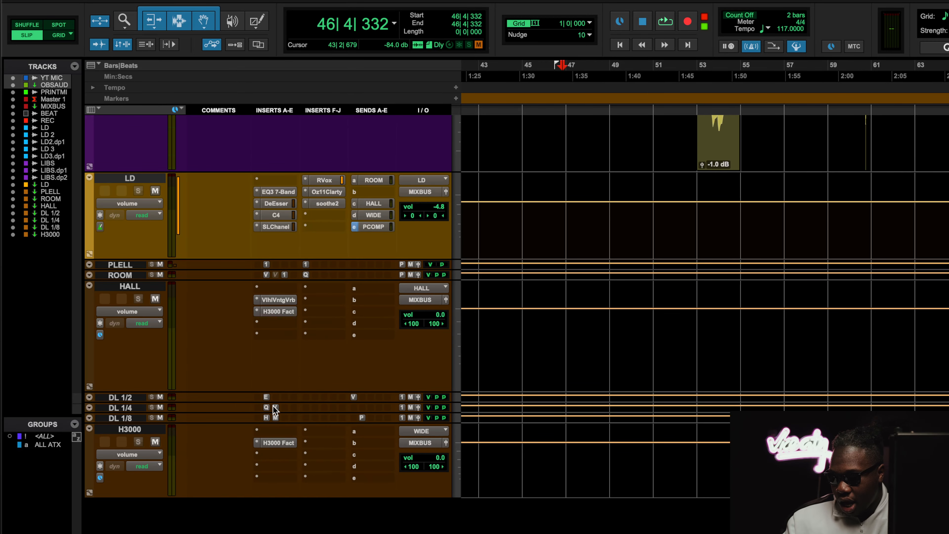
# Inspect the HALL track's ValhallaVintageVerb settings, close the plug-in, and review the LIBS.dup2 insert chain.
pyautogui.click(284, 300)
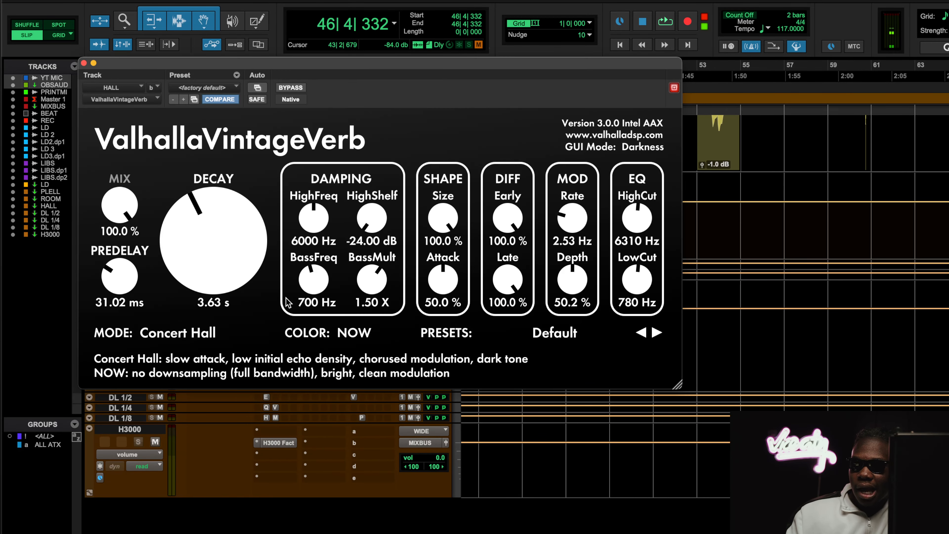
pyautogui.click(83, 62)
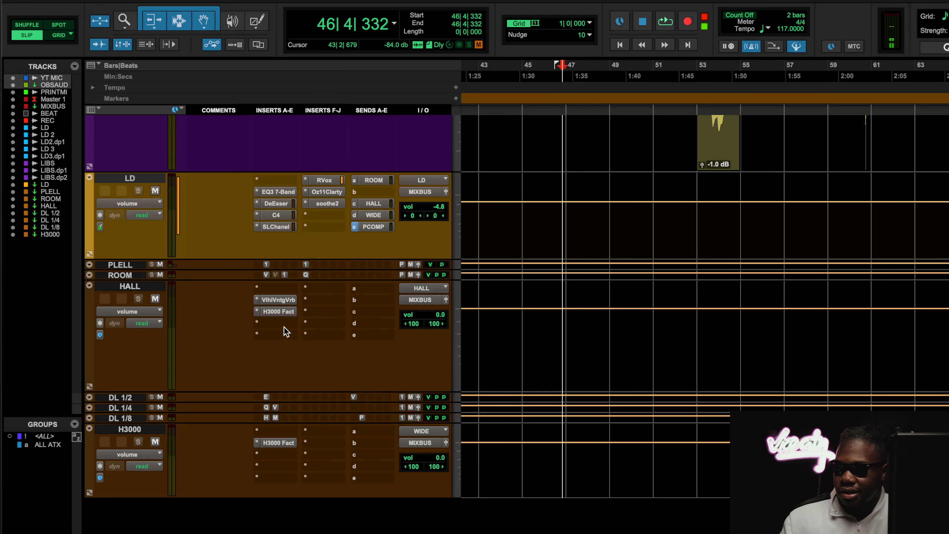
pyautogui.scroll(5, 295, 263)
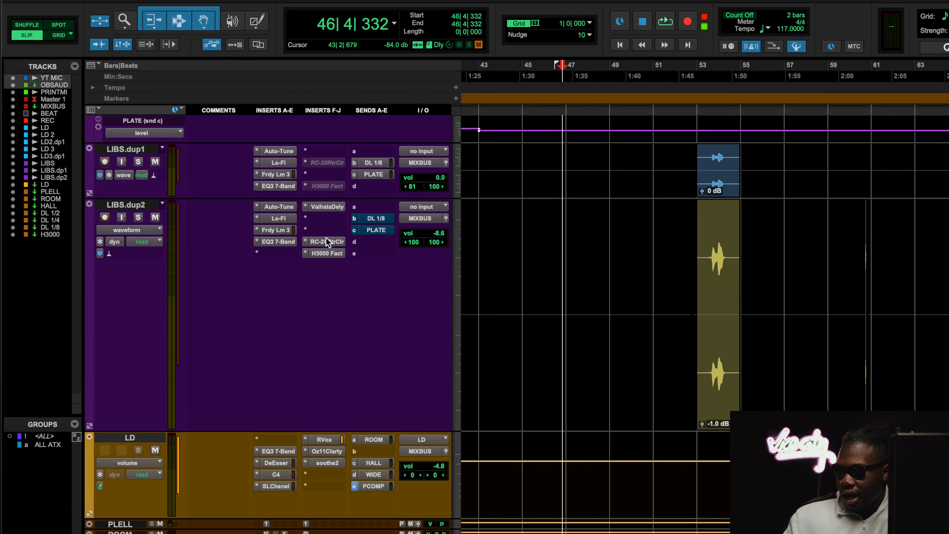
pyautogui.scroll(-5, 299, 376)
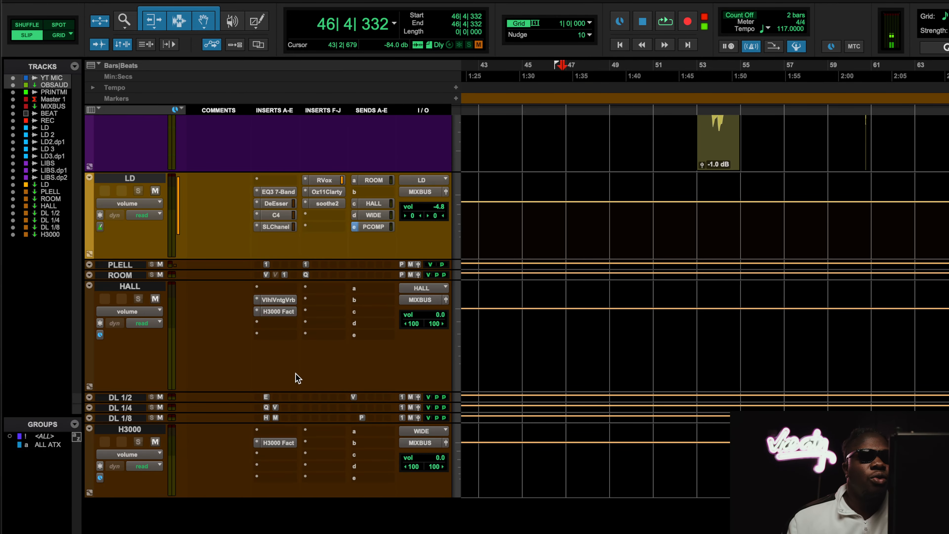
# Browse the preset categories of the HALL track's H3000 Factory insert and close the plug-in.
pyautogui.click(279, 311)
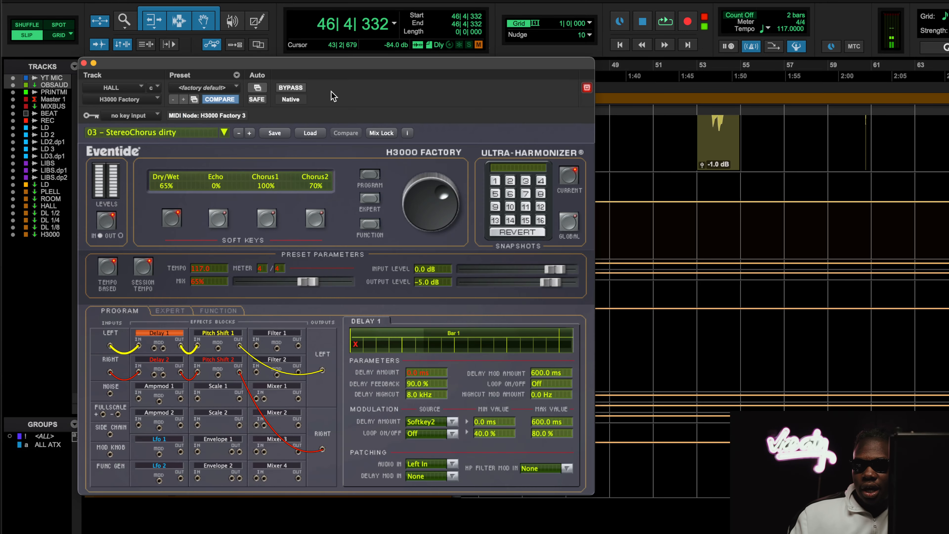
pyautogui.click(181, 133)
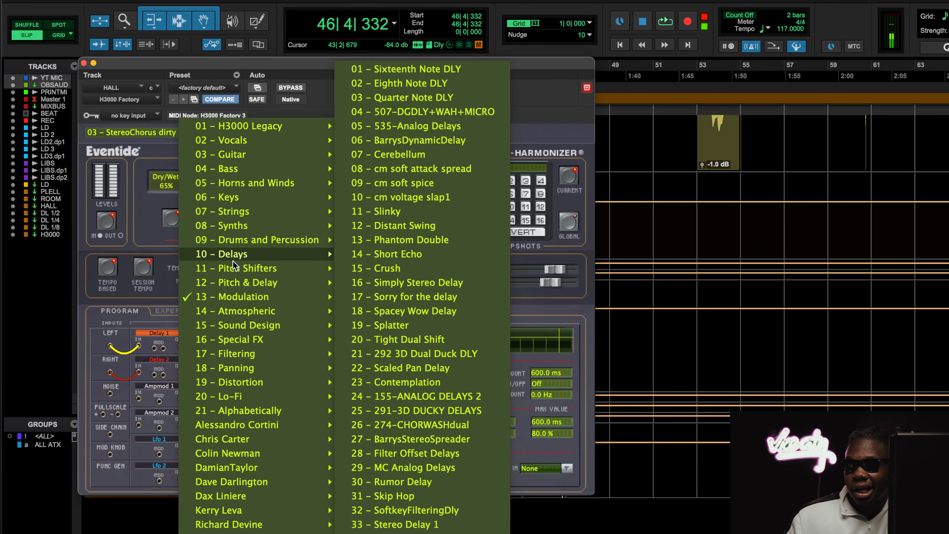
pyautogui.click(83, 63)
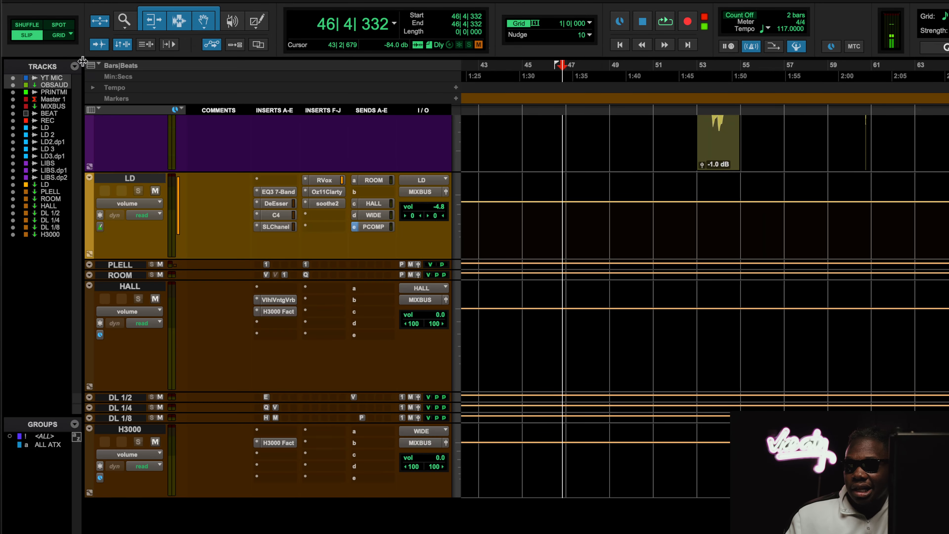
# Add ValhallaDelay (stereo) to insert slot e of the HALL track.
pyautogui.click(273, 334)
pyautogui.click(297, 291)
pyautogui.write('va')
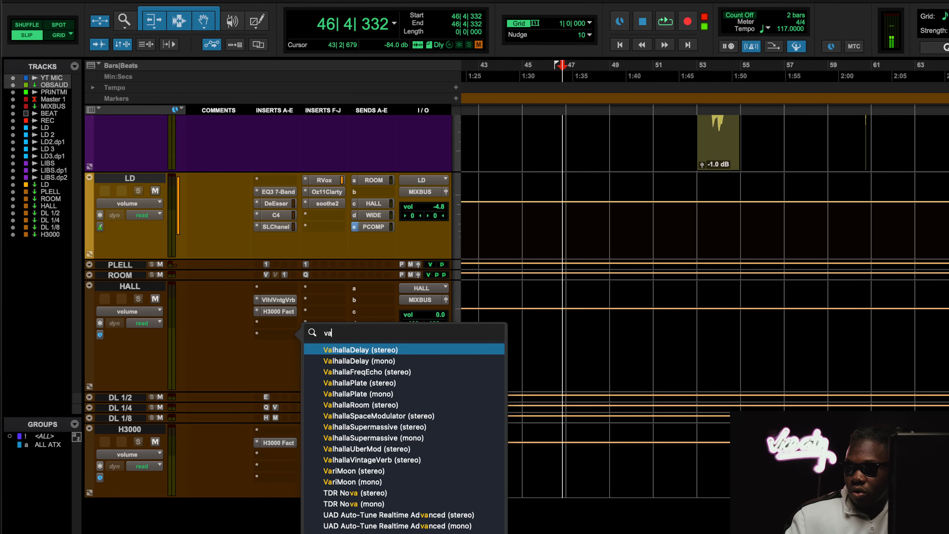
pyautogui.click(358, 349)
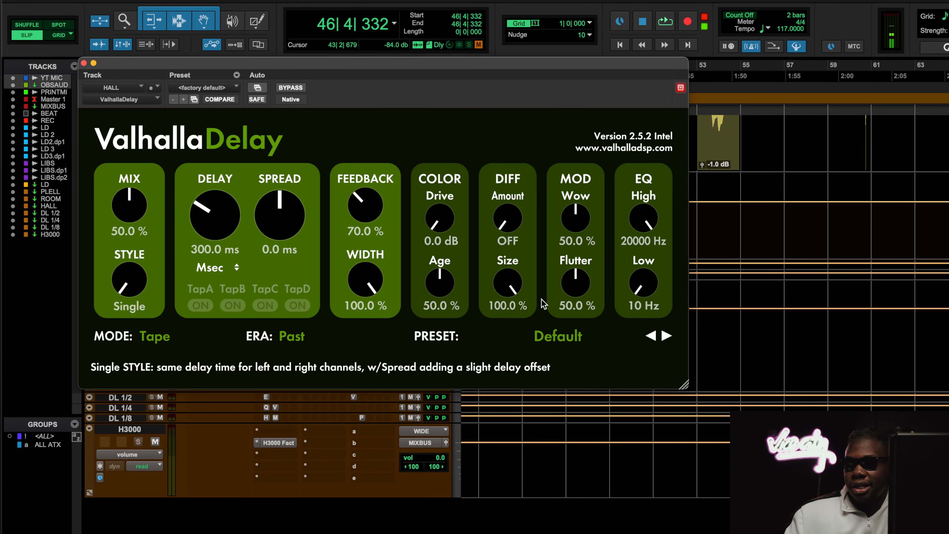
# Load the PITCH-MagicAir preset from ValhallaDelay's Pitch Doublers presets and close the plug-in.
pyautogui.click(572, 334)
pyautogui.moveTo(514, 208)
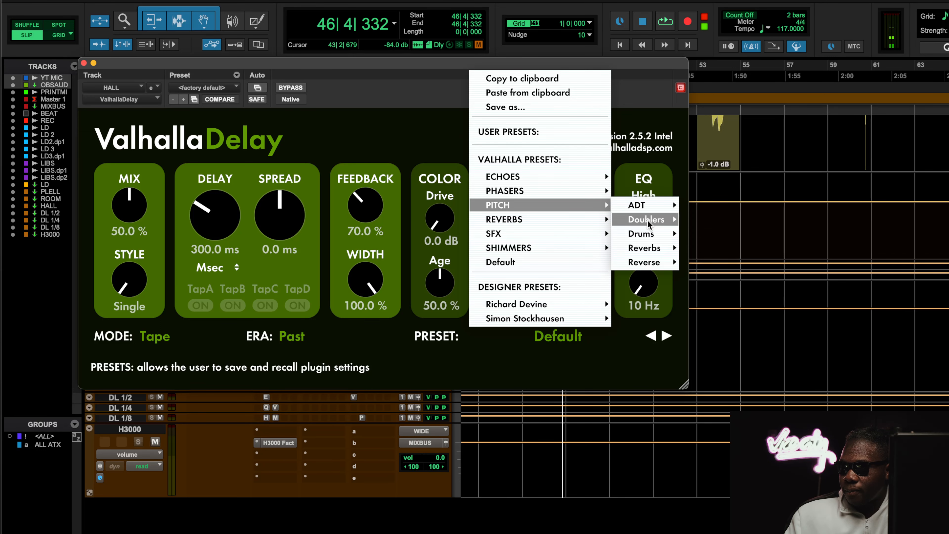
pyautogui.moveTo(647, 221)
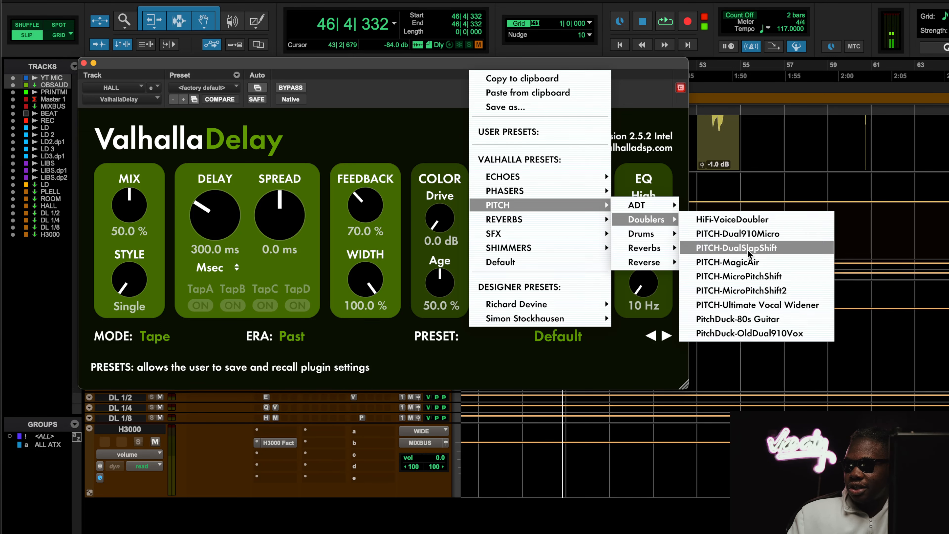
pyautogui.click(753, 263)
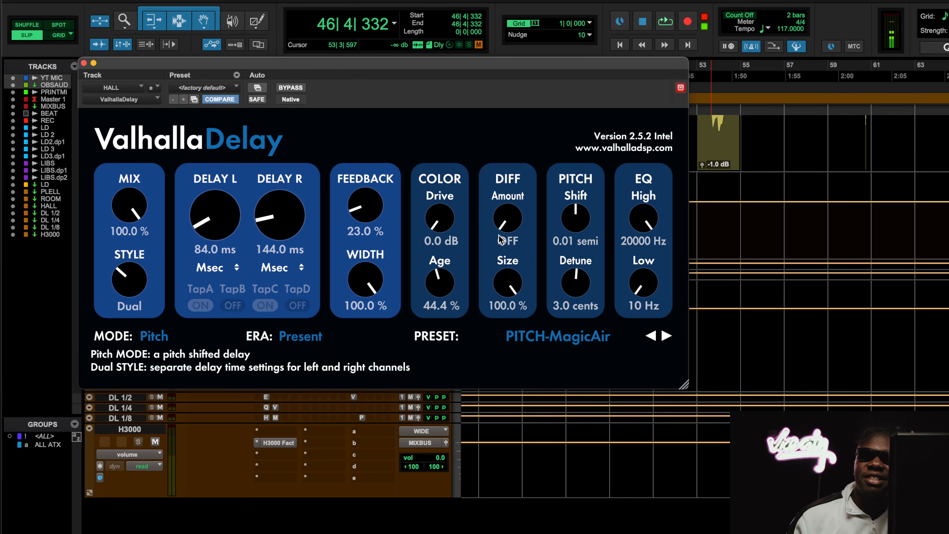
pyautogui.click(84, 63)
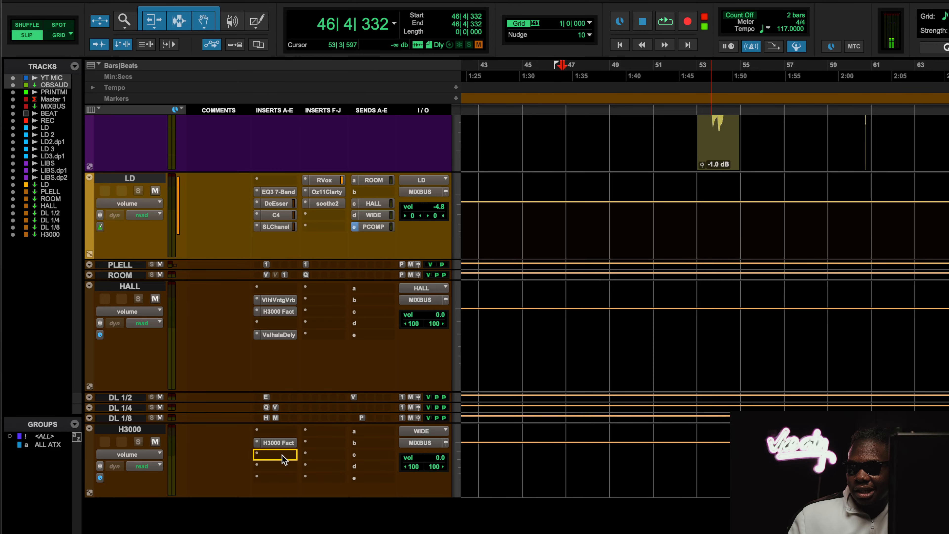
# Move ValhallaDelay to insert slot c of the H3000 track, deactivate that track's H3000 Factory during playback, and open ValhallaDelay.
pyautogui.moveTo(282, 456); pyautogui.dragTo(282, 455)
pyautogui.press('space')
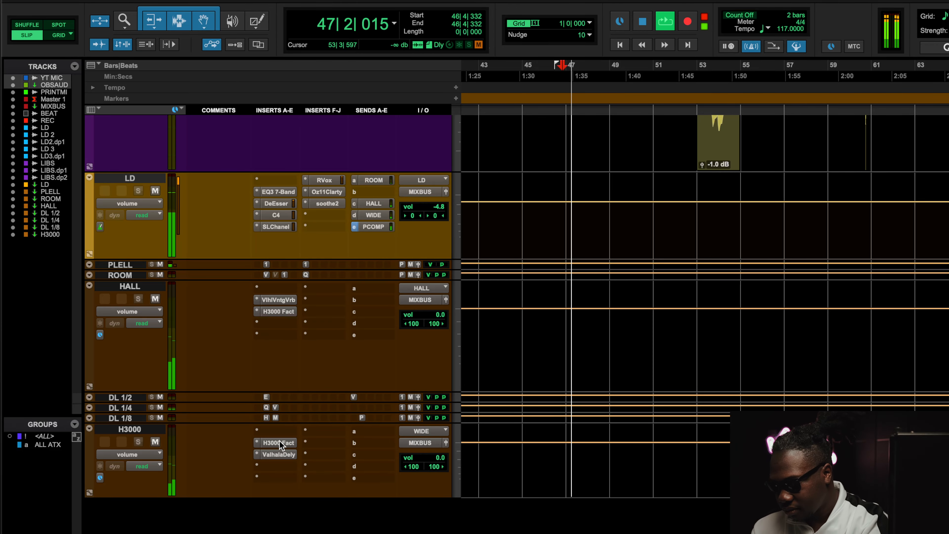
pyautogui.keyDown('ctrl'); pyautogui.keyDown('super'); pyautogui.click(280, 442); pyautogui.keyUp('super'); pyautogui.keyUp('ctrl')
pyautogui.click(281, 454)
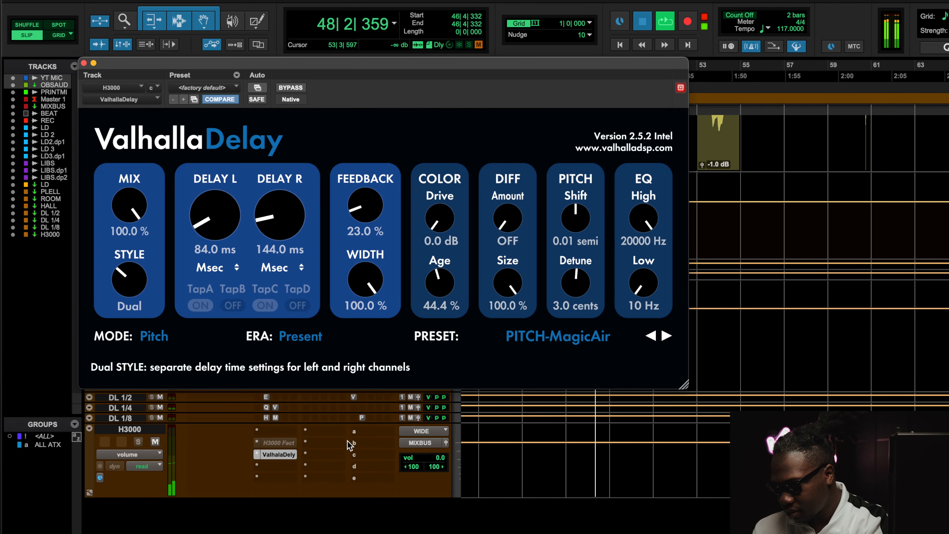
# Restart playback from bar 46 beat 4 and open the LD track's WIDE send window.
pyautogui.press('space')
pyautogui.press('space')
pyautogui.scroll(15, 361, 450)
pyautogui.scroll(-10, 364, 453)
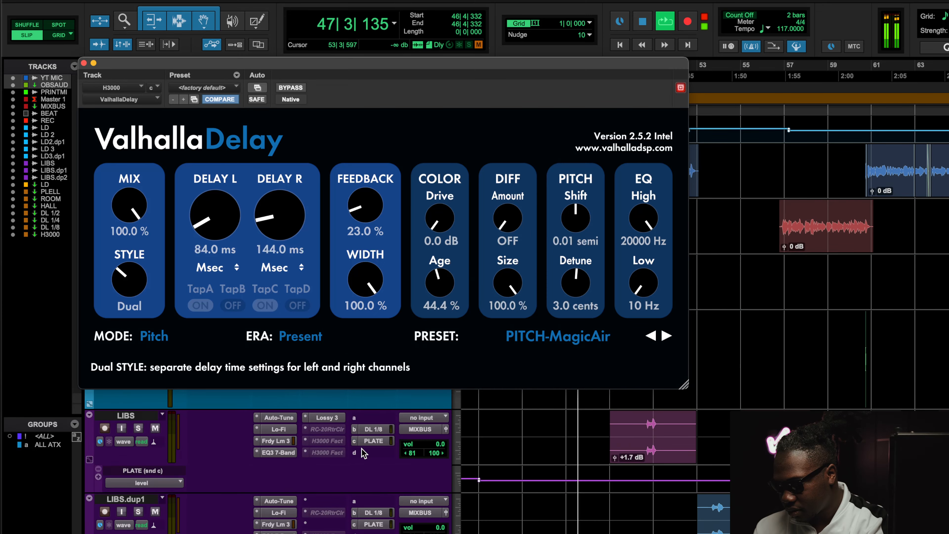
pyautogui.scroll(-5, 373, 438)
pyautogui.press('space')
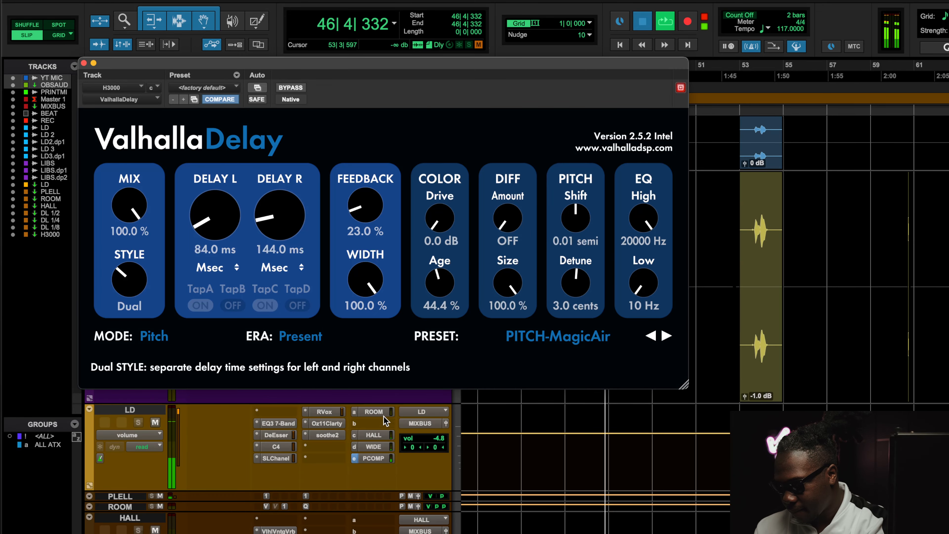
pyautogui.press('space')
pyautogui.click(373, 446)
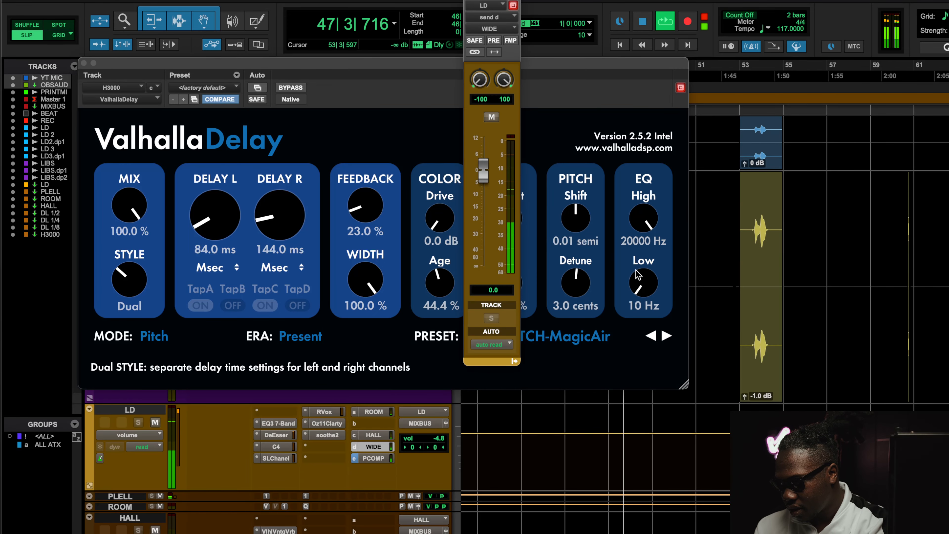
# Move playback to bar 30 beat 4 and zoom the timeline out.
pyautogui.hscroll(-10, 728, 262)
pyautogui.scroll(2, 727, 263)
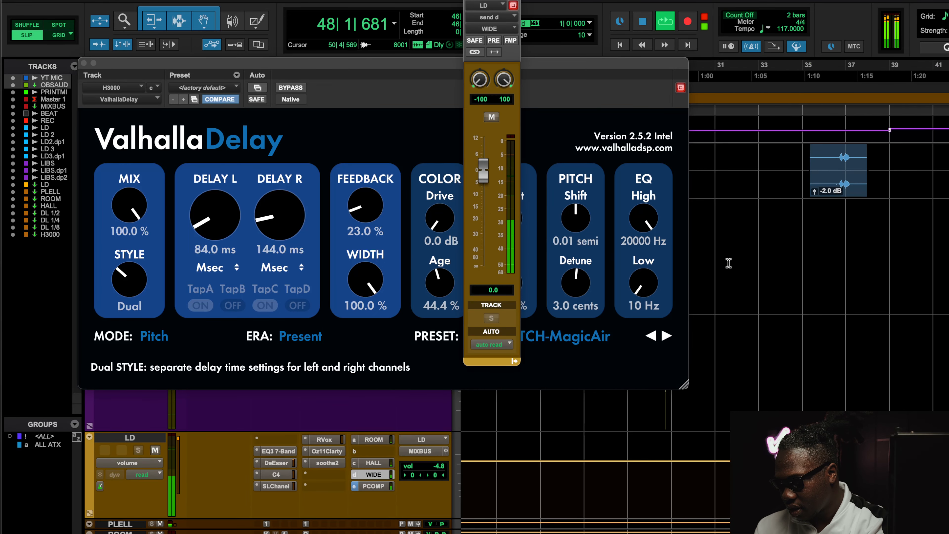
pyautogui.click(709, 73)
pyautogui.press('r')
pyautogui.press('r')
# Lower the LD track's WIDE send to -15.3 dB, muting and unmuting it during playback to compare.
pyautogui.scroll(6, 738, 212)
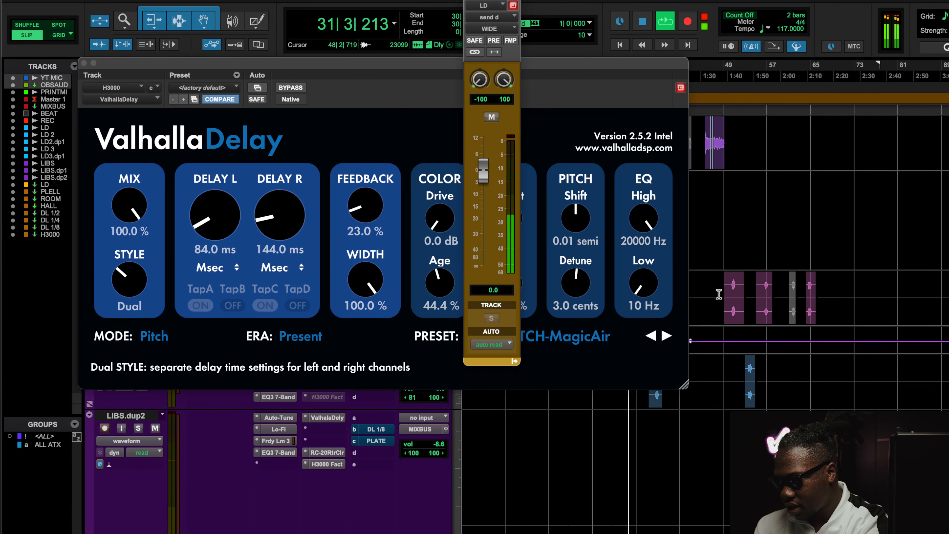
pyautogui.scroll(-5, 718, 294)
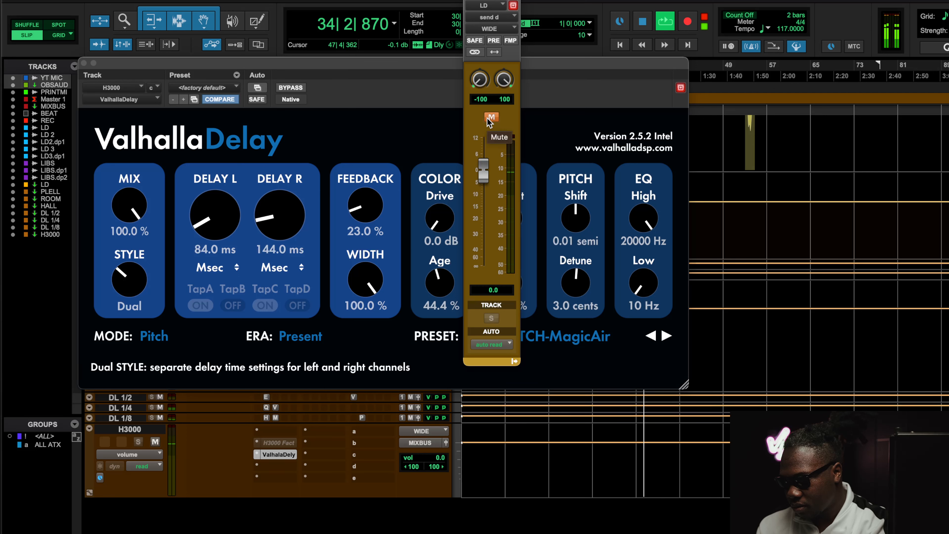
pyautogui.moveTo(483, 170); pyautogui.dragTo(486, 197)
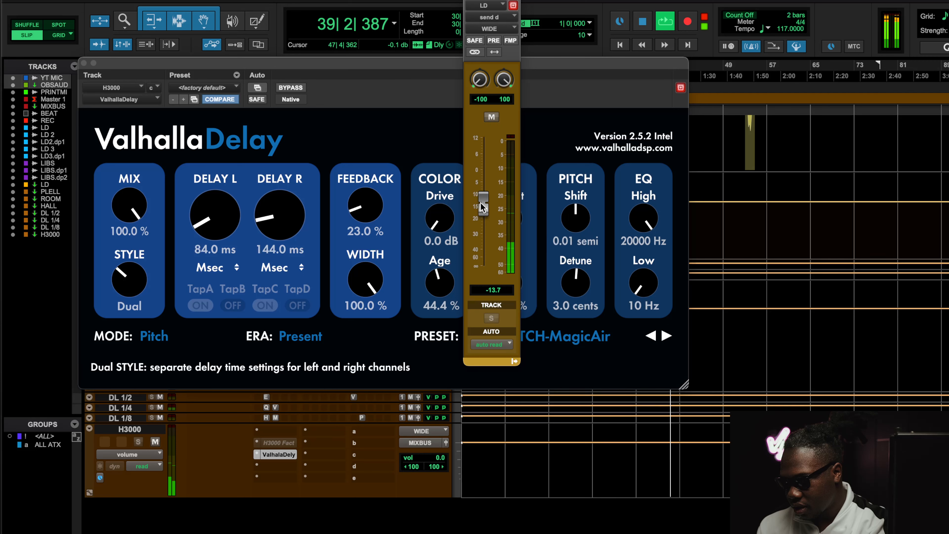
pyautogui.click(491, 117)
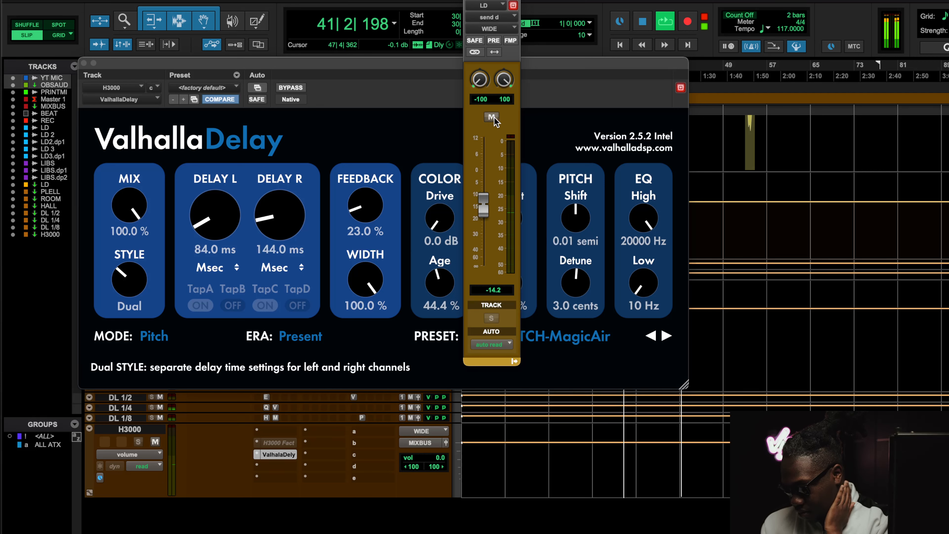
pyautogui.click(491, 117)
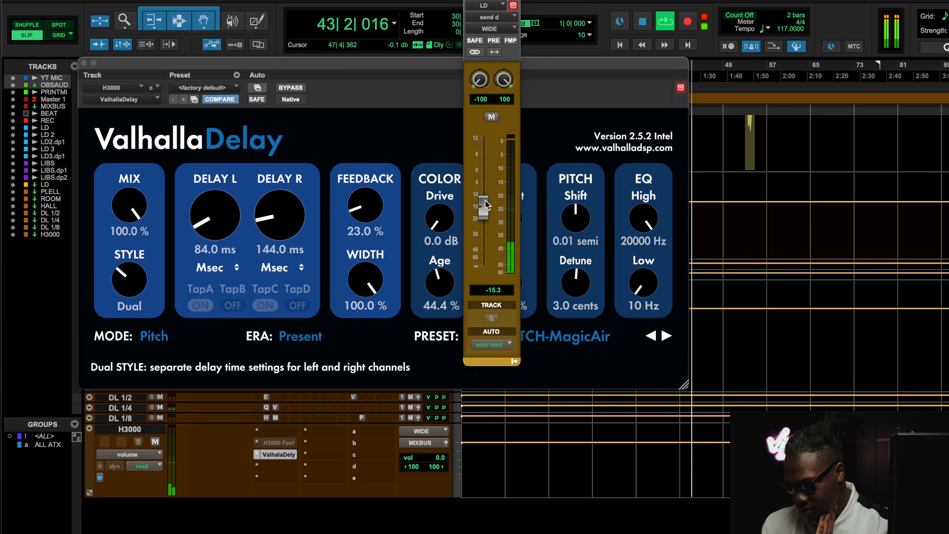
# Stop playback, review ValhallaDelay's preset categories, and dismiss the list without changing the preset.
pyautogui.press('space')
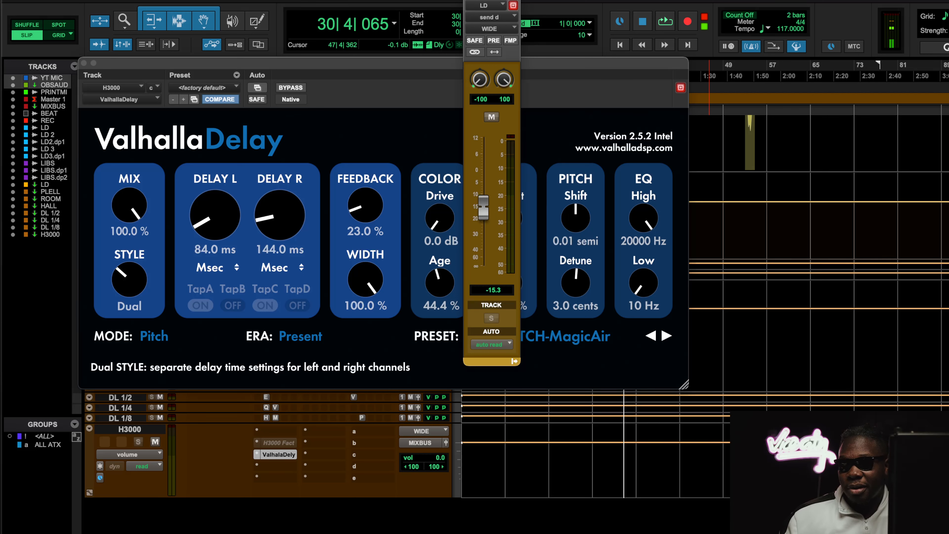
pyautogui.click(534, 335)
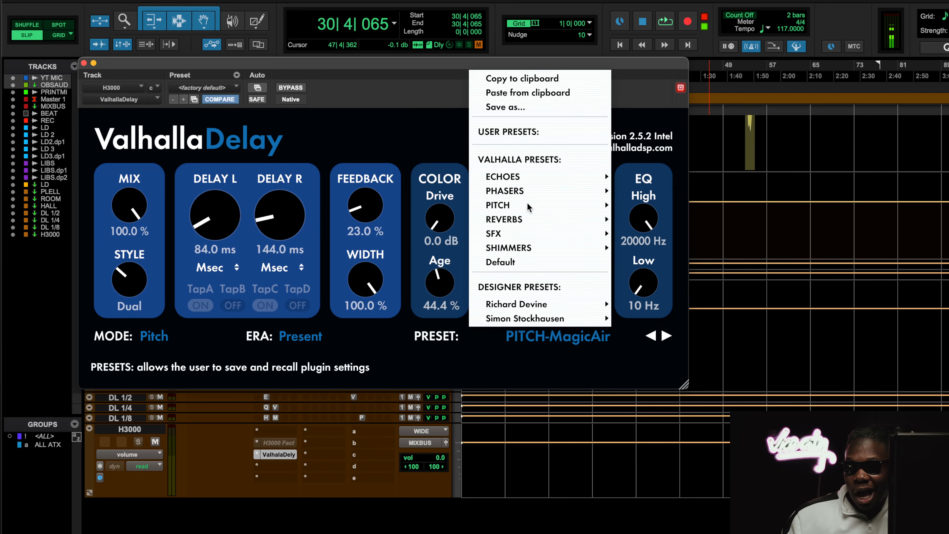
pyautogui.click(357, 149)
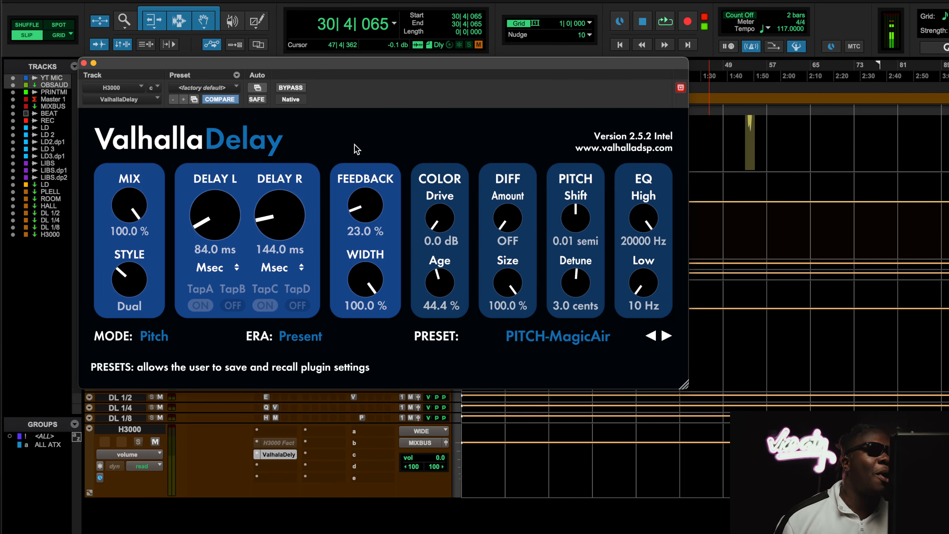